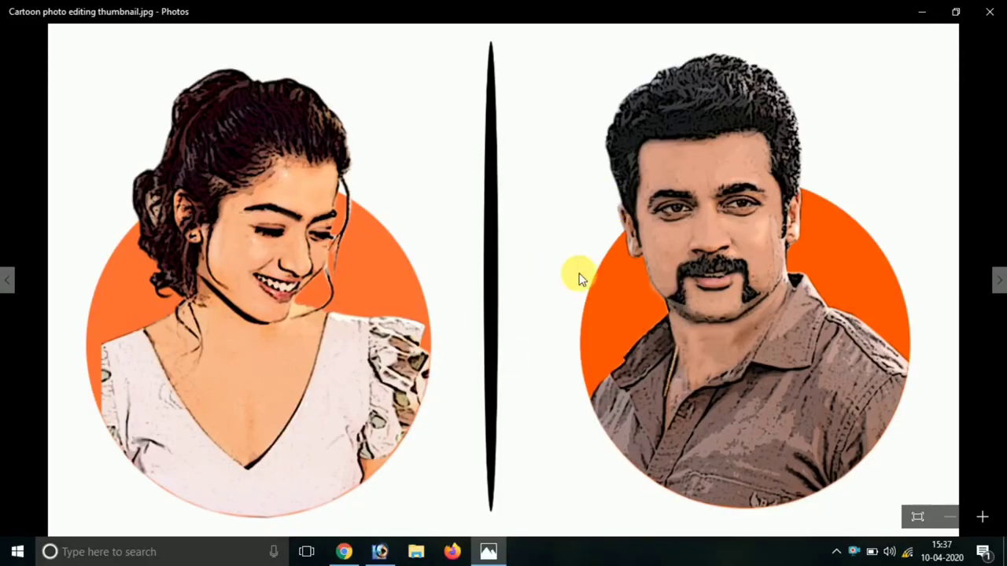
Bring Photoshop to the front and centre the portrait photo's document window
{"action": "left_click", "coordinate": [379, 549]}
{"action": "left_click_drag", "start_coordinate": [144, 73], "coordinate": [433, 74]}
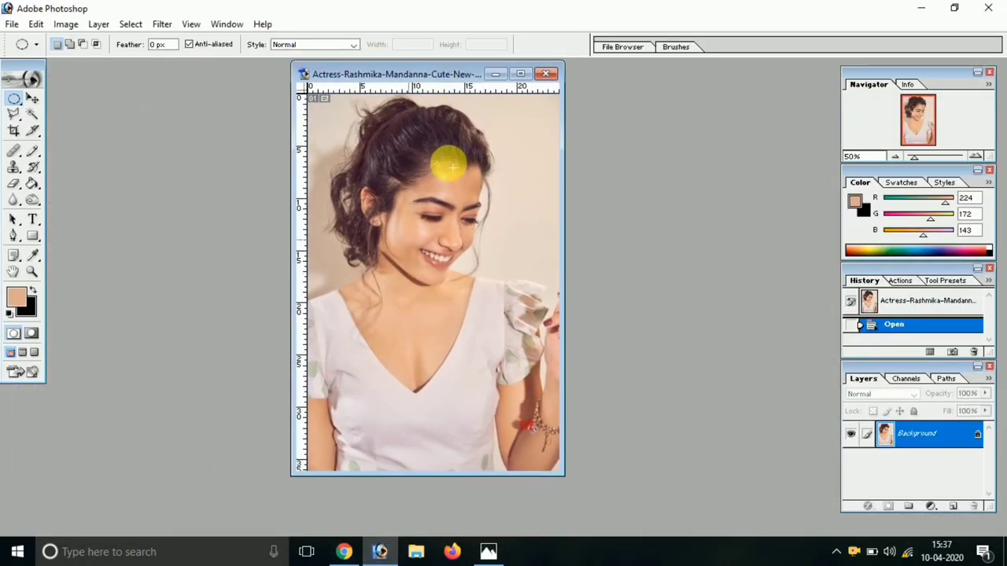
Create a new transparent 1366×768 document and place it beside the photo
{"action": "left_click", "coordinate": [12, 25]}
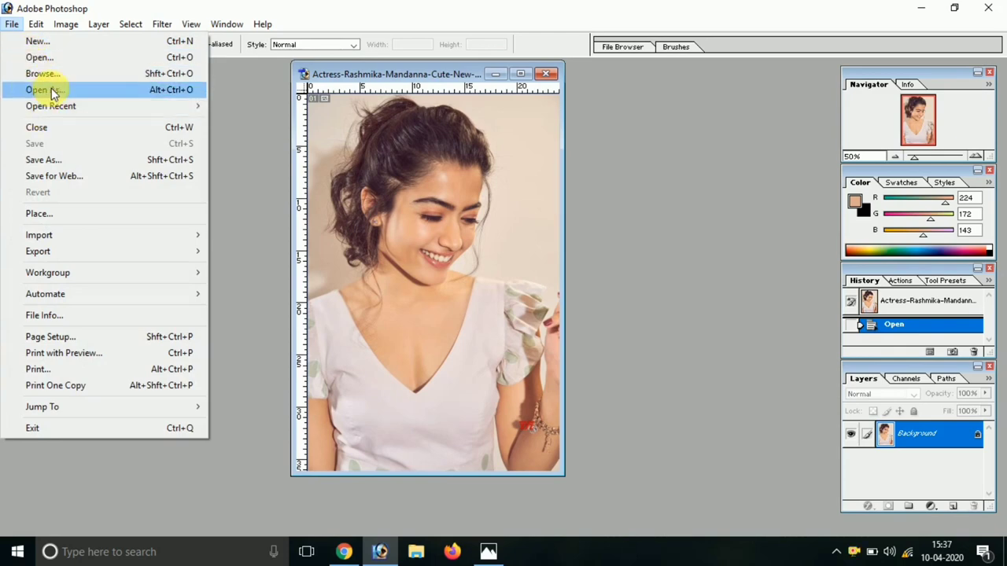
{"action": "left_click", "coordinate": [117, 55]}
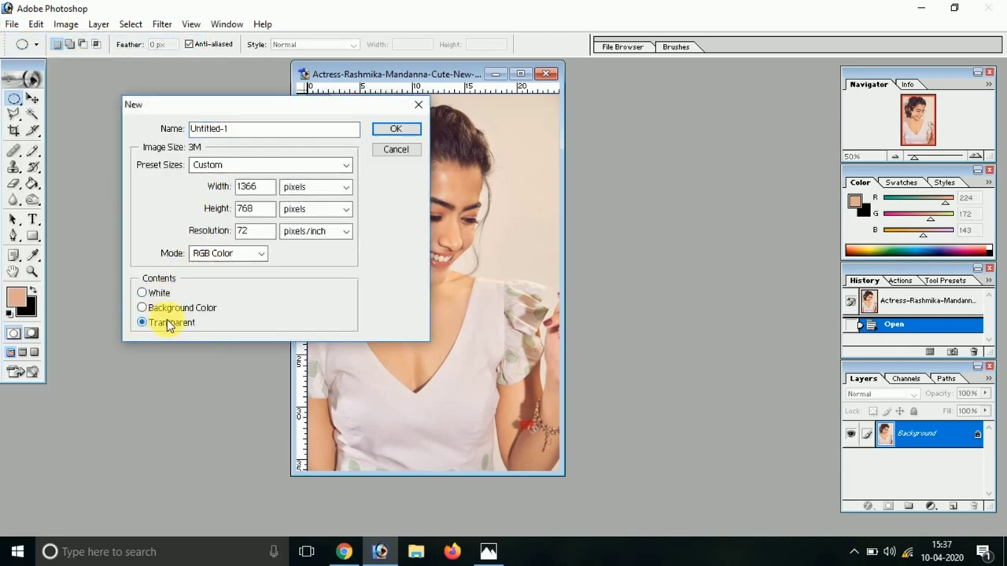
{"action": "left_click", "coordinate": [381, 132]}
{"action": "left_click_drag", "start_coordinate": [369, 75], "coordinate": [582, 197]}
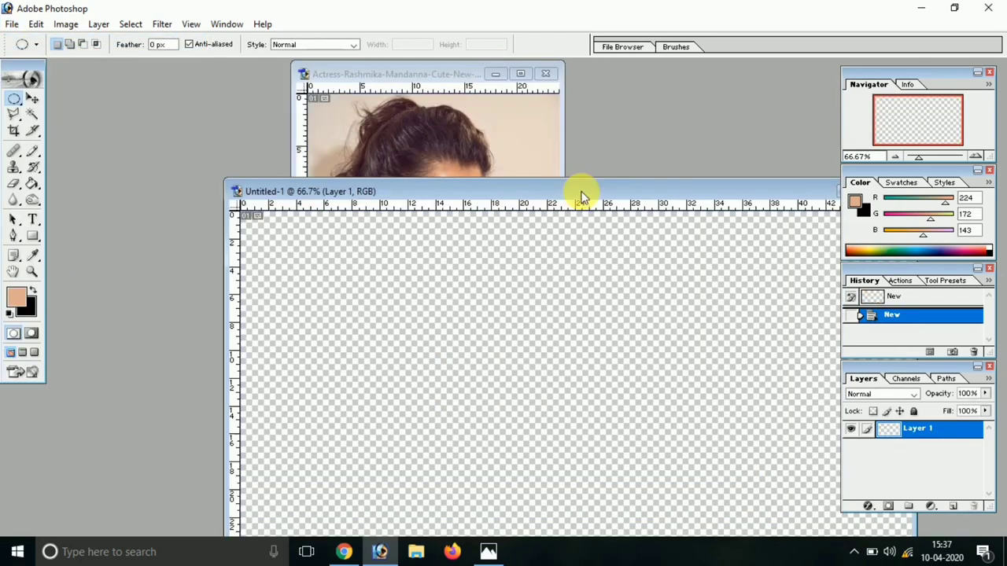
Move the portrait into the new document, scale it to the canvas height and fit it top-left
{"action": "left_click", "coordinate": [32, 98]}
{"action": "left_click_drag", "start_coordinate": [326, 119], "coordinate": [616, 341]}
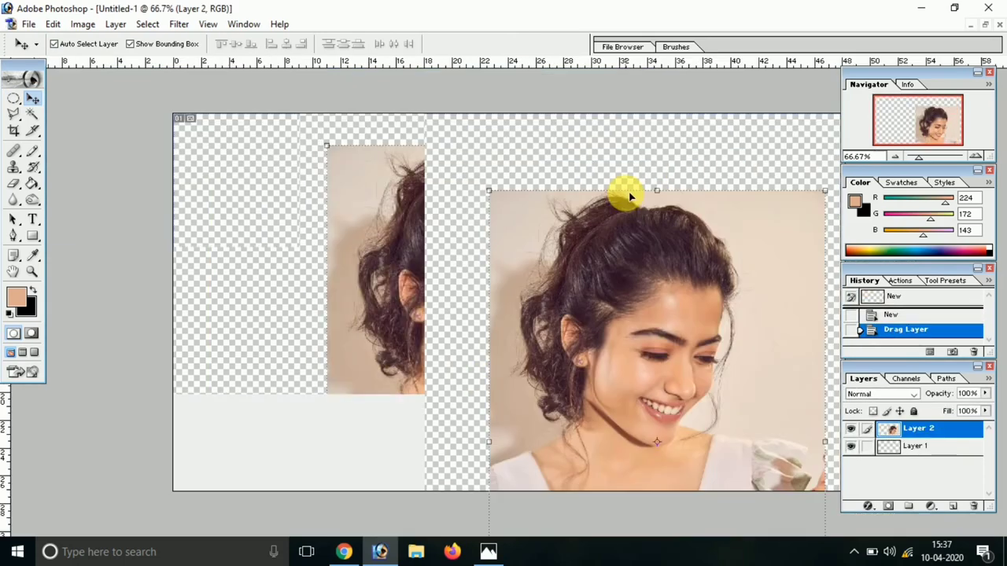
{"action": "mouse_move", "coordinate": [543, 225]}
{"action": "left_mouse_down"}
{"action": "mouse_move", "coordinate": [265, 102]}
{"action": "mouse_move", "coordinate": [332, 200]}
{"action": "left_mouse_up"}
{"action": "key", "text": "ctrl+t"}
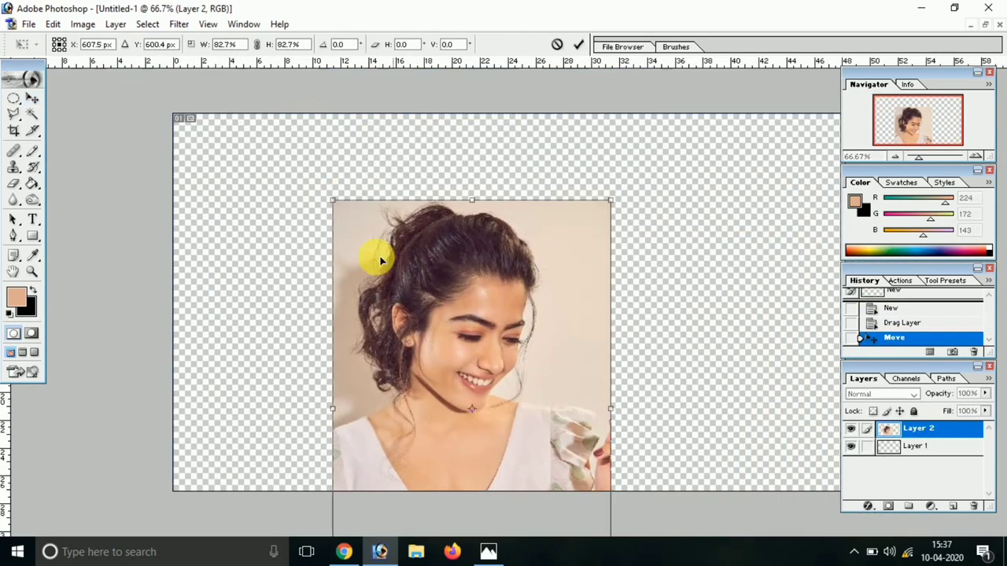
{"action": "mouse_move", "coordinate": [377, 258]}
{"action": "left_mouse_down"}
{"action": "mouse_move", "coordinate": [236, 168]}
{"action": "mouse_move", "coordinate": [236, 186]}
{"action": "left_mouse_up"}
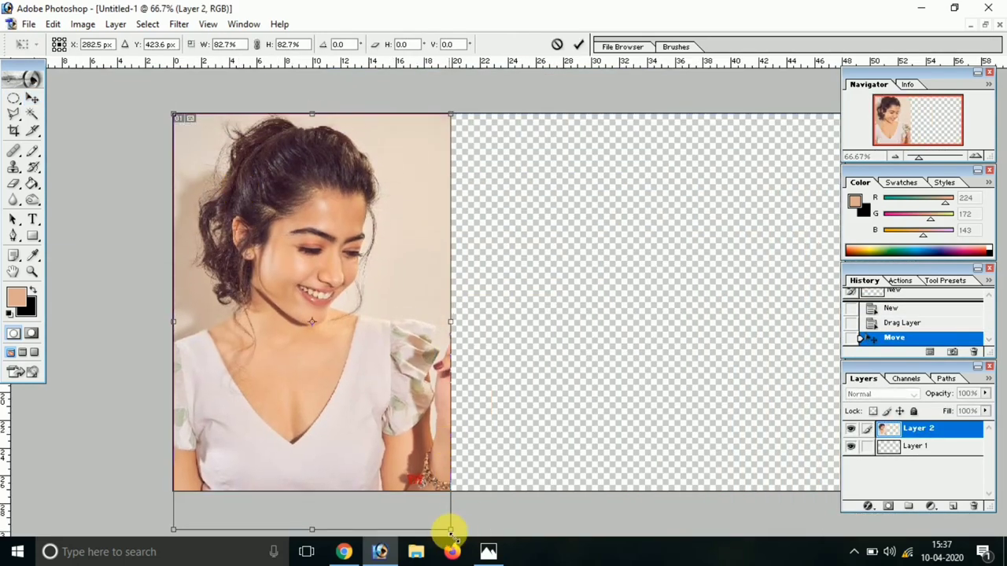
{"action": "left_click_drag", "start_coordinate": [450, 532], "coordinate": [414, 474]}
{"action": "double_click", "coordinate": [315, 366]}
{"action": "left_click_drag", "start_coordinate": [316, 346], "coordinate": [329, 351]}
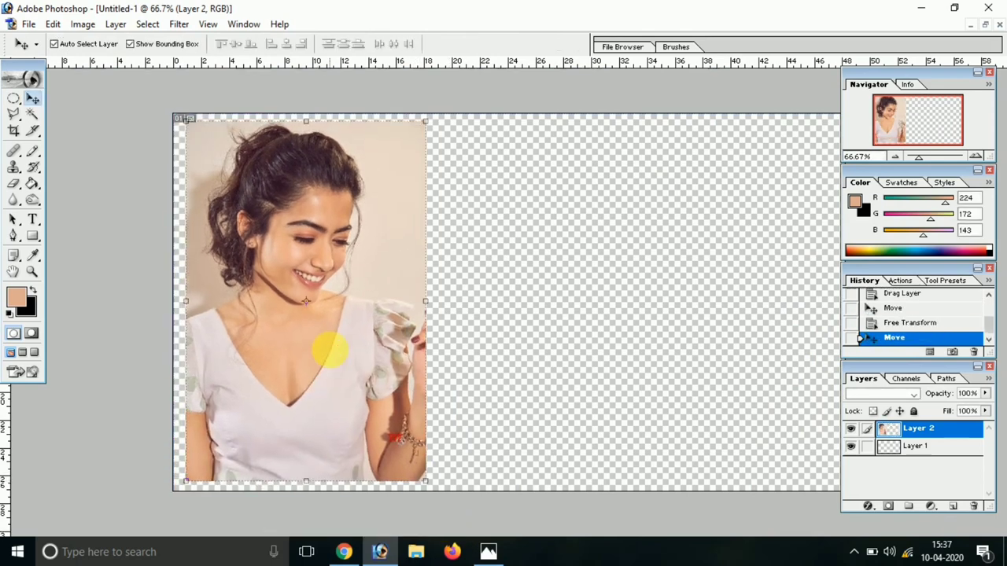
Crop the canvas to the bounds of the scaled photo
{"action": "left_click", "coordinate": [13, 131]}
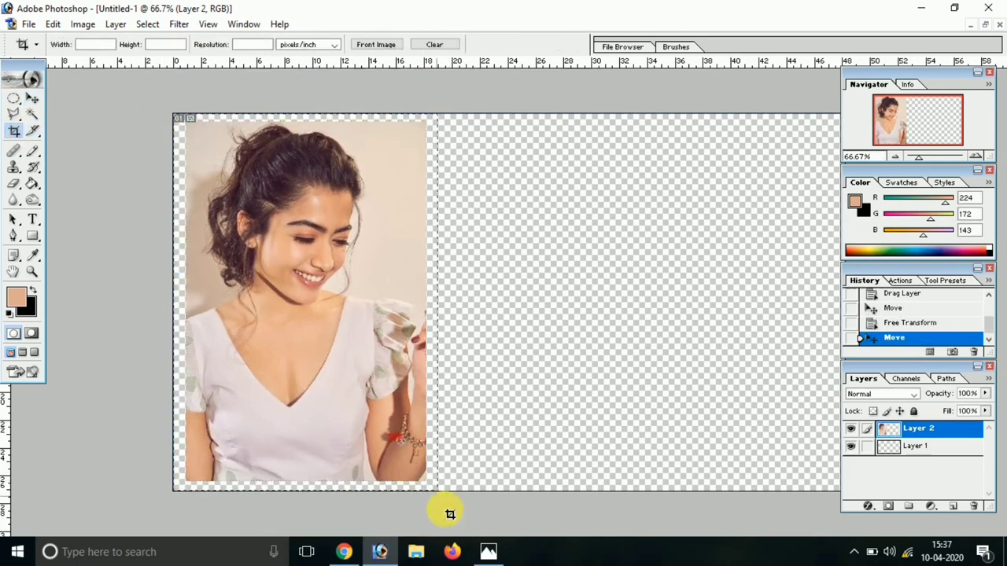
{"action": "left_click_drag", "start_coordinate": [358, 375], "coordinate": [441, 512]}
{"action": "double_click", "coordinate": [349, 333]}
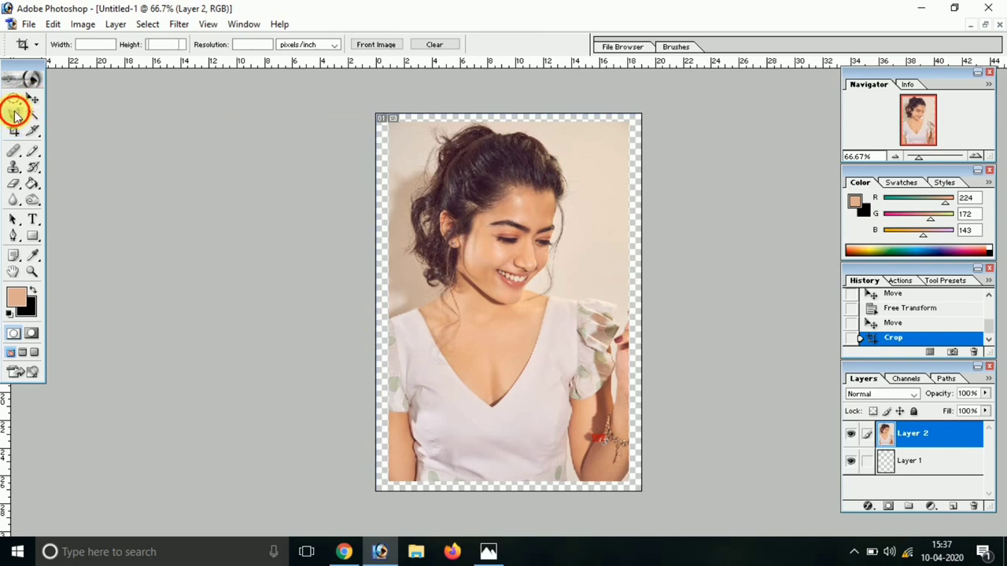
{"action": "left_click", "coordinate": [15, 113]}
Start a Polygonal Lasso outline of the beige background along her neck edge
{"action": "left_click", "coordinate": [350, 144]}
{"action": "left_click", "coordinate": [390, 329], "text": "ctrl"}
{"action": "left_click", "coordinate": [391, 327], "text": "ctrl"}
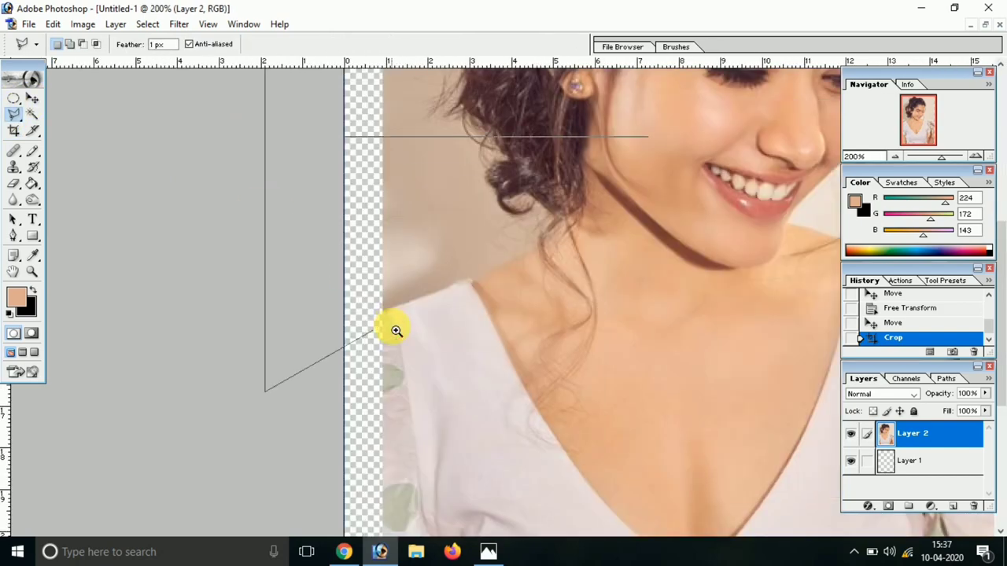
{"action": "left_click", "coordinate": [383, 309], "text": "ctrl"}
{"action": "left_click", "coordinate": [556, 236]}
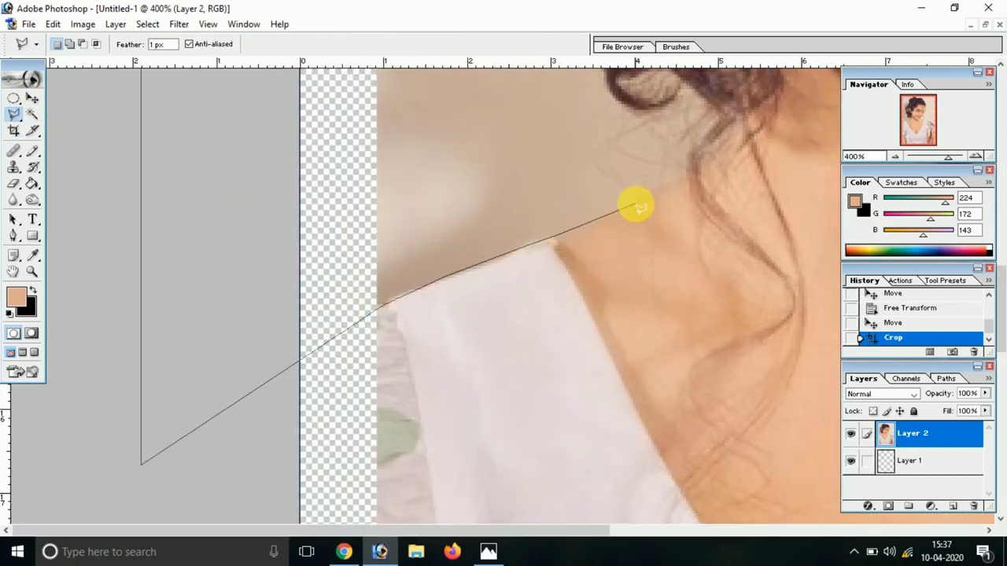
{"action": "left_click", "coordinate": [685, 177]}
{"action": "left_click", "coordinate": [717, 113]}
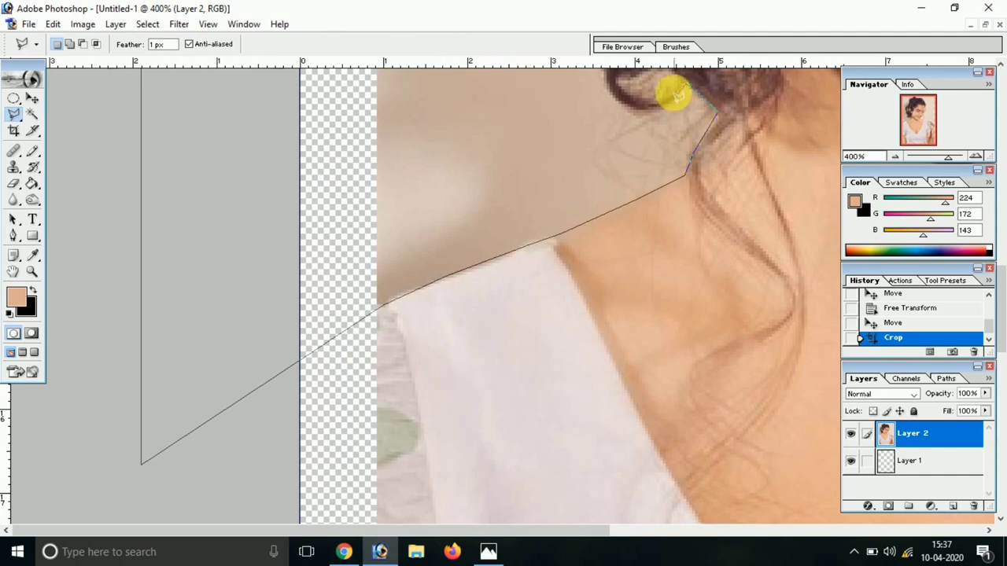
{"action": "left_click_drag", "start_coordinate": [674, 95], "coordinate": [627, 233]}
{"action": "left_click", "coordinate": [647, 239]}
{"action": "left_click", "coordinate": [586, 250]}
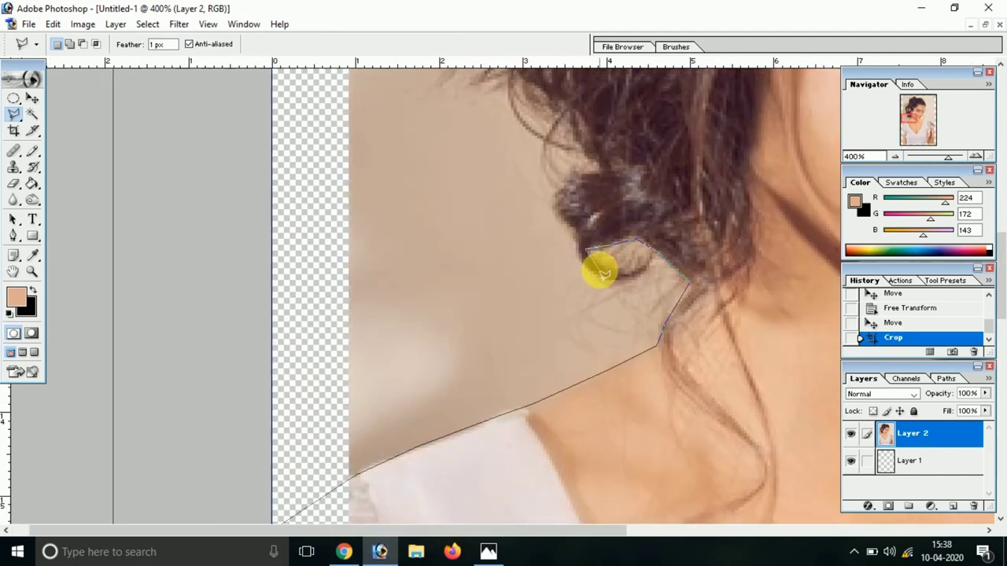
{"action": "left_click", "coordinate": [654, 263]}
{"action": "left_click", "coordinate": [615, 282]}
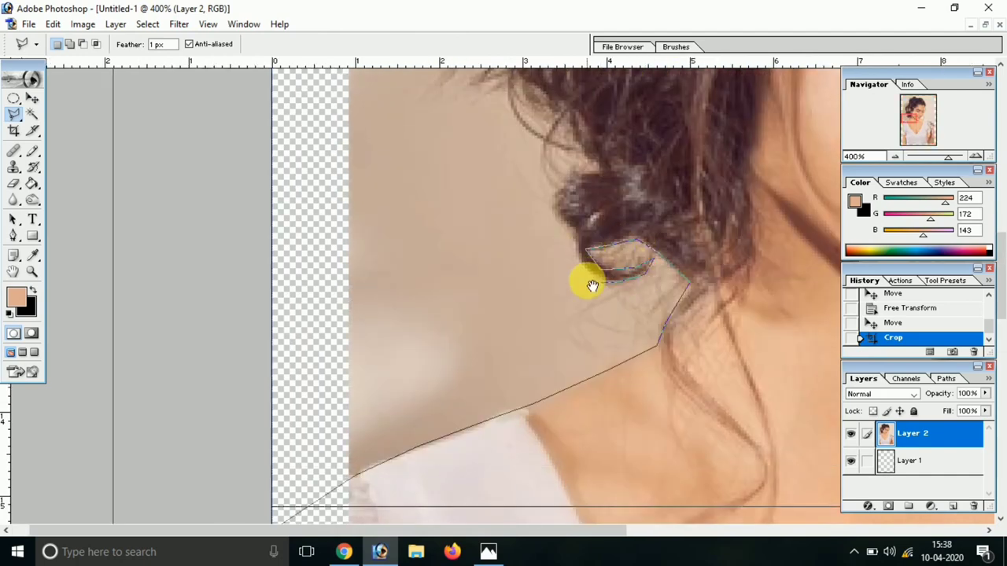
Continue the outline around the hair curl and up the left hair edge
{"action": "scroll", "coordinate": [586, 272], "scroll_direction": "up", "scroll_amount": 1}
{"action": "left_click", "coordinate": [579, 246]}
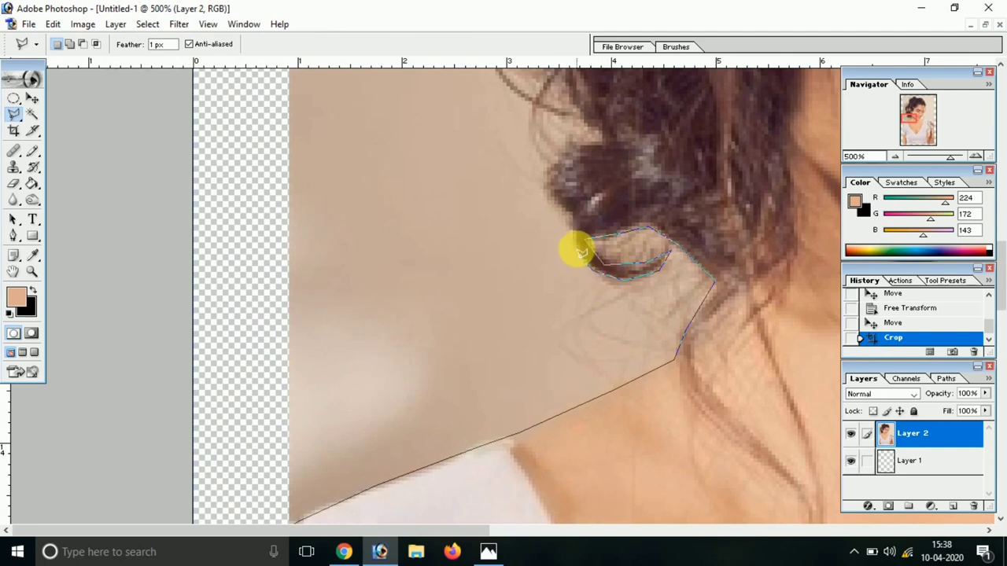
{"action": "left_click", "coordinate": [576, 218]}
{"action": "left_click", "coordinate": [550, 183]}
{"action": "left_click", "coordinate": [569, 150]}
{"action": "left_click", "coordinate": [604, 137]}
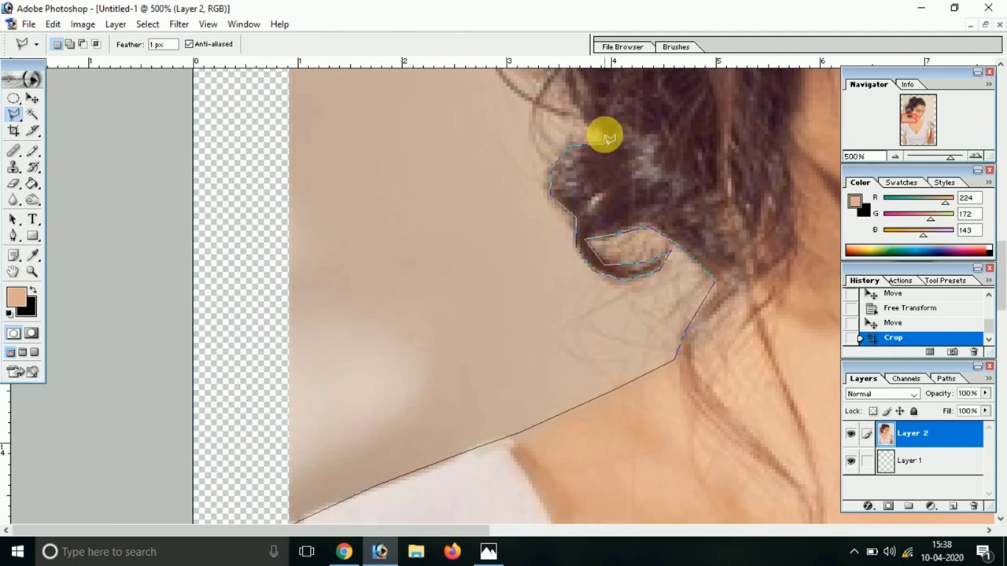
{"action": "left_click", "coordinate": [581, 118]}
{"action": "scroll", "coordinate": [581, 118], "scroll_direction": "up", "scroll_amount": 3}
{"action": "left_click", "coordinate": [519, 228]}
{"action": "left_click", "coordinate": [487, 196]}
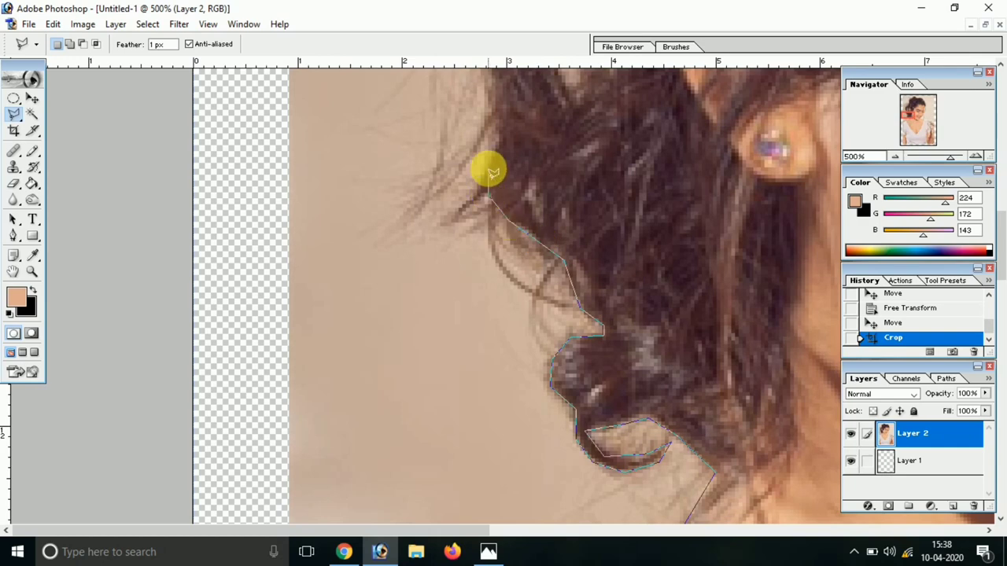
{"action": "left_click", "coordinate": [491, 157]}
{"action": "scroll", "coordinate": [506, 202], "scroll_direction": "up", "scroll_amount": 3}
{"action": "left_click", "coordinate": [485, 252]}
{"action": "left_click", "coordinate": [480, 202]}
{"action": "scroll", "coordinate": [458, 163], "scroll_direction": "up", "scroll_amount": 3}
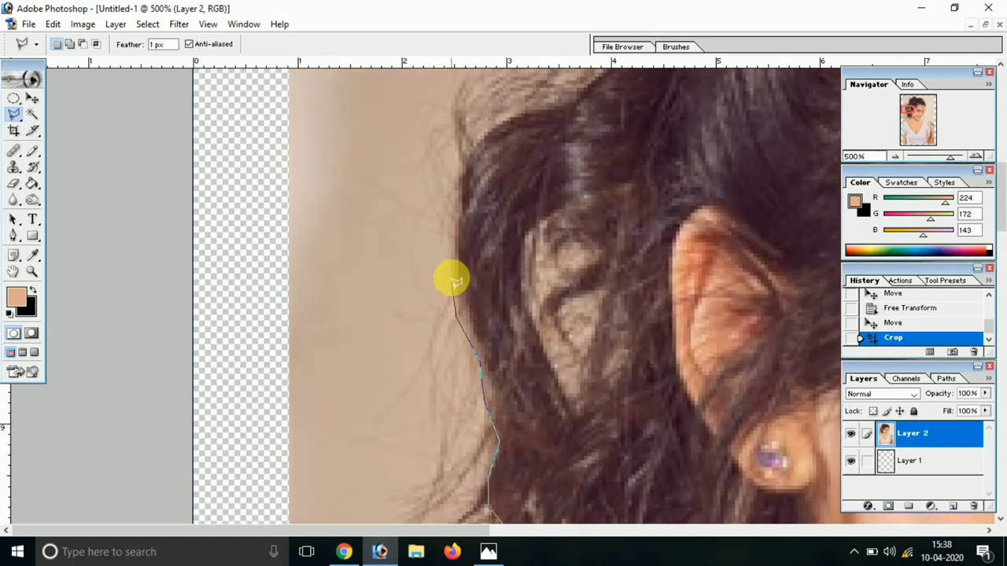
{"action": "left_click_drag", "start_coordinate": [490, 129], "coordinate": [455, 317]}
{"action": "left_click", "coordinate": [521, 277]}
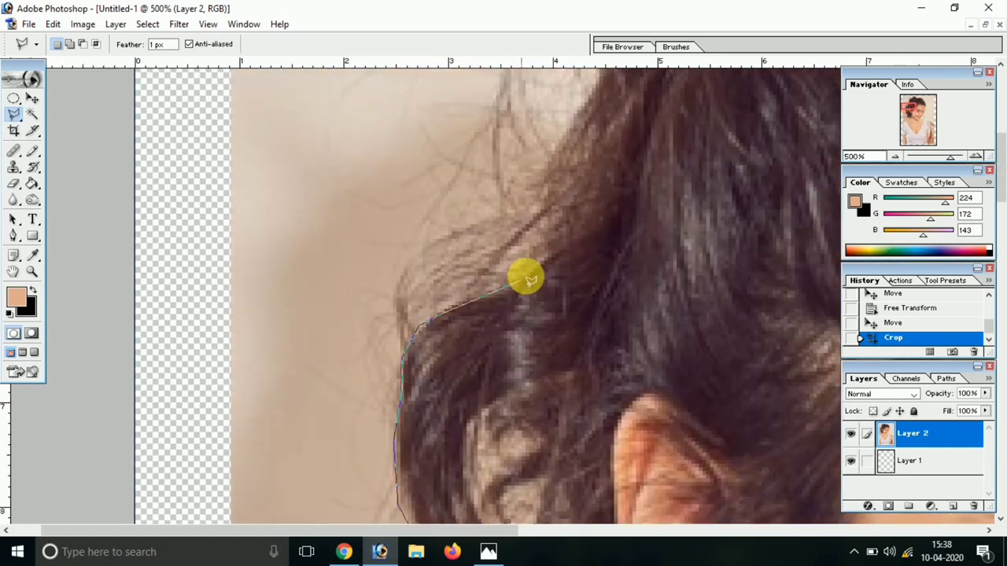
{"action": "left_click", "coordinate": [555, 238]}
{"action": "left_click", "coordinate": [553, 202]}
{"action": "scroll", "coordinate": [552, 202], "scroll_direction": "up", "scroll_amount": 3}
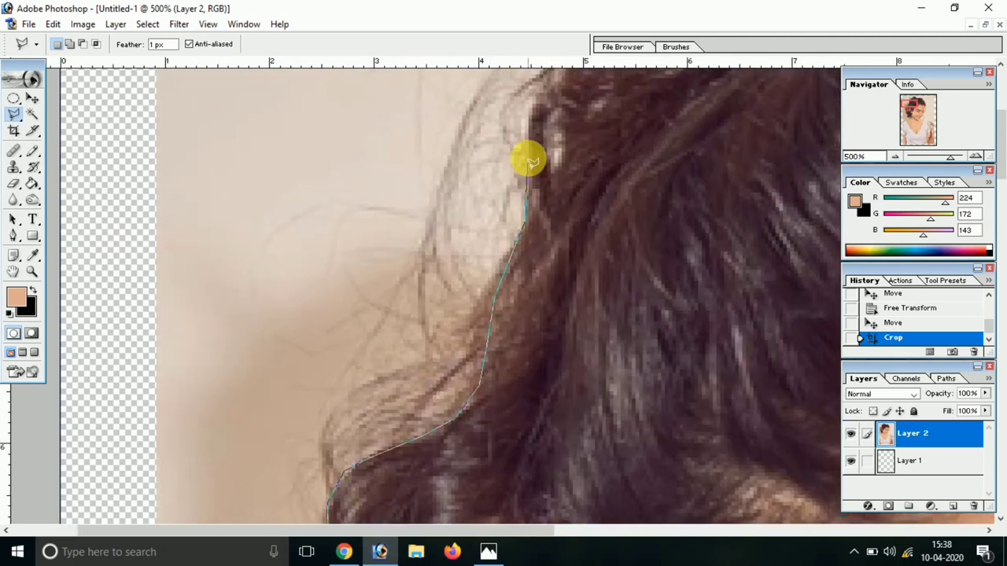
{"action": "scroll", "coordinate": [511, 220], "scroll_direction": "up", "scroll_amount": 3}
Close the selection, delete the enclosed background, deselect and zoom out
{"action": "double_click", "coordinate": [101, 254]}
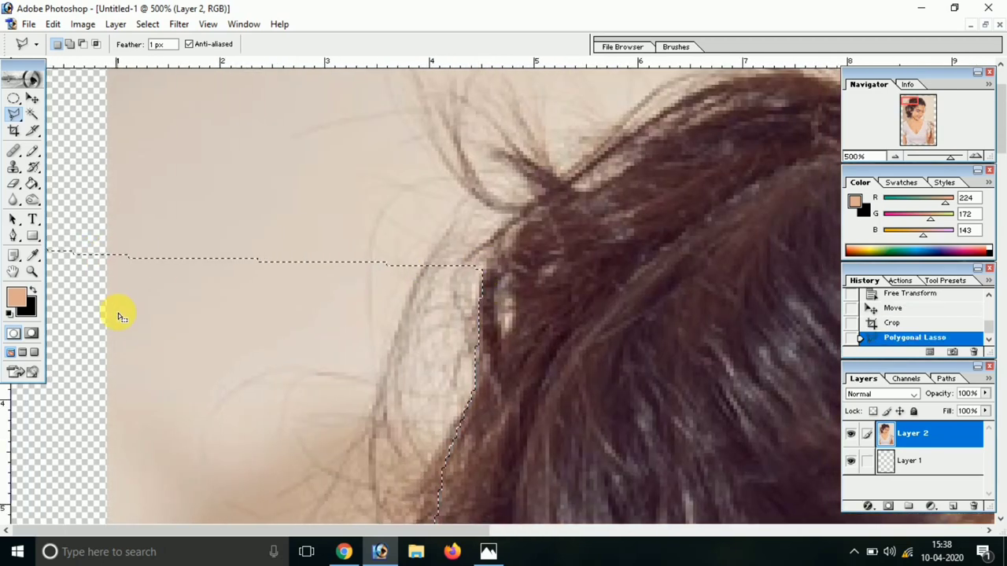
{"action": "key", "text": "Delete"}
{"action": "key", "text": "ctrl+d"}
{"action": "key", "text": "ctrl+minus"}
{"action": "key", "text": "ctrl+minus"}
{"action": "key", "text": "ctrl+minus"}
{"action": "key", "text": "ctrl+minus"}
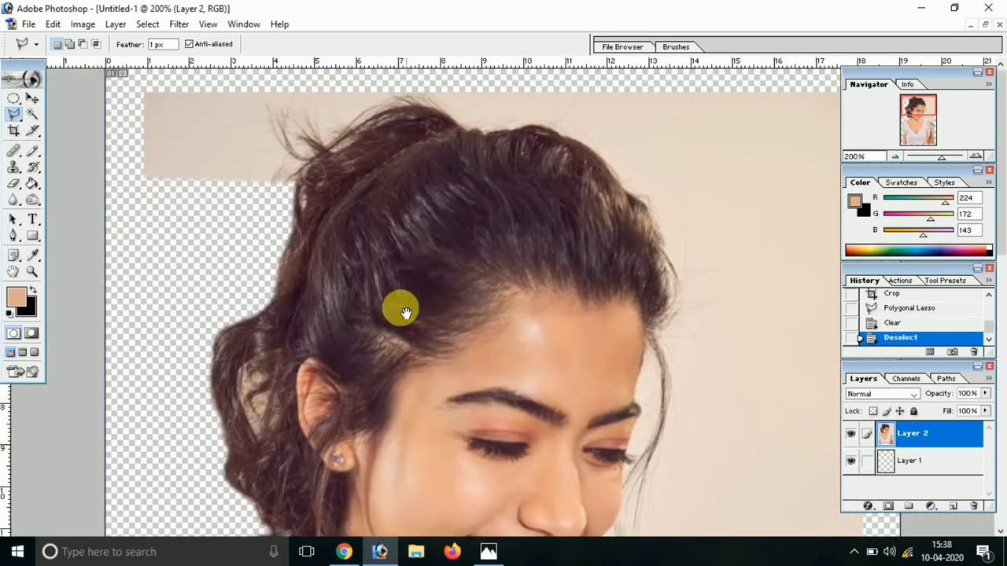
{"action": "key", "text": "ctrl+minus"}
Outline the beige background above the left hairline and delete it, then deselect
{"action": "left_click", "coordinate": [512, 178], "text": "ctrl"}
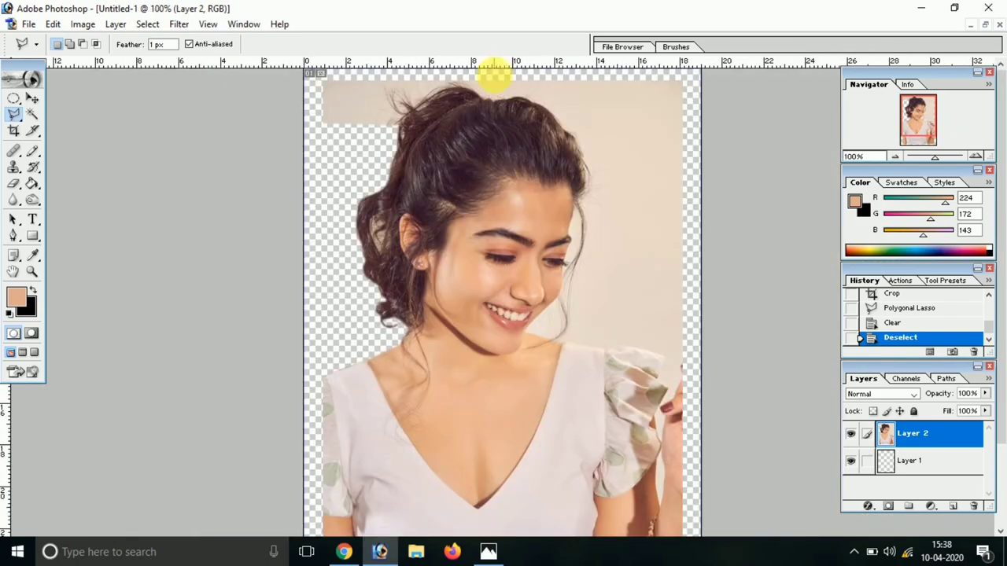
{"action": "left_click", "coordinate": [293, 148]}
{"action": "left_click", "coordinate": [375, 139]}
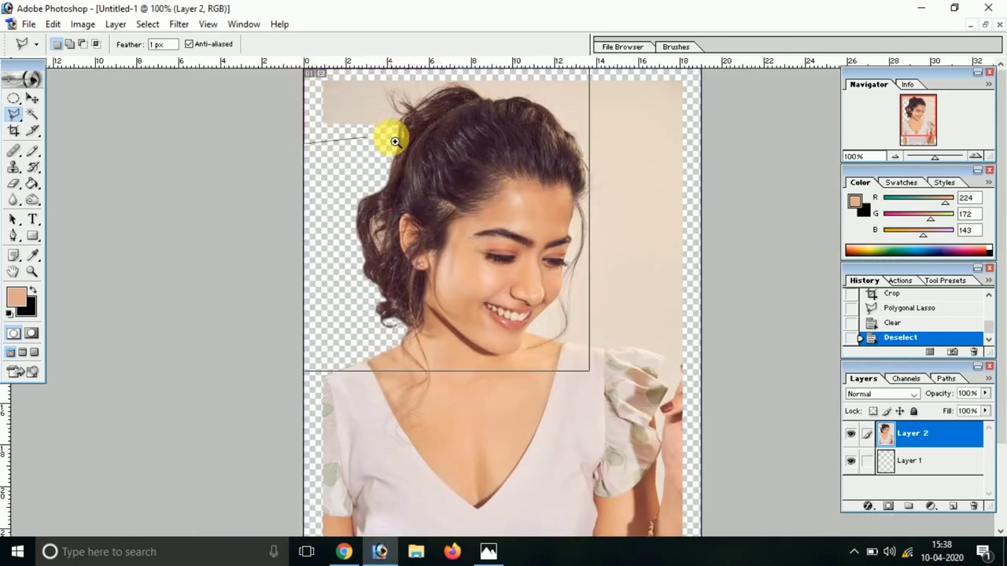
{"action": "left_click", "coordinate": [425, 114], "text": "ctrl"}
{"action": "scroll", "coordinate": [420, 326], "scroll_direction": "up", "scroll_amount": 1}
{"action": "left_click", "coordinate": [405, 317]}
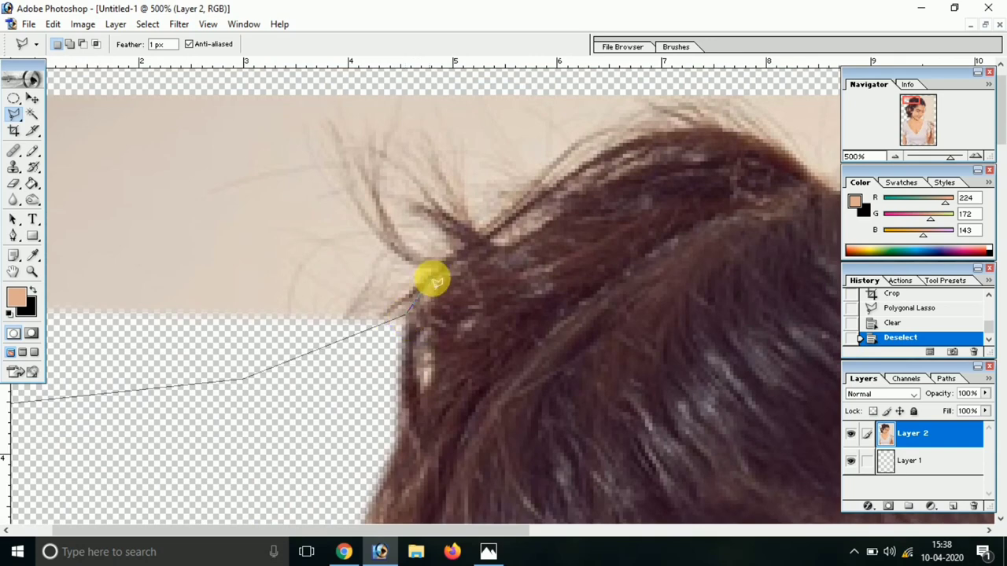
{"action": "left_click", "coordinate": [450, 254]}
{"action": "left_click", "coordinate": [487, 232]}
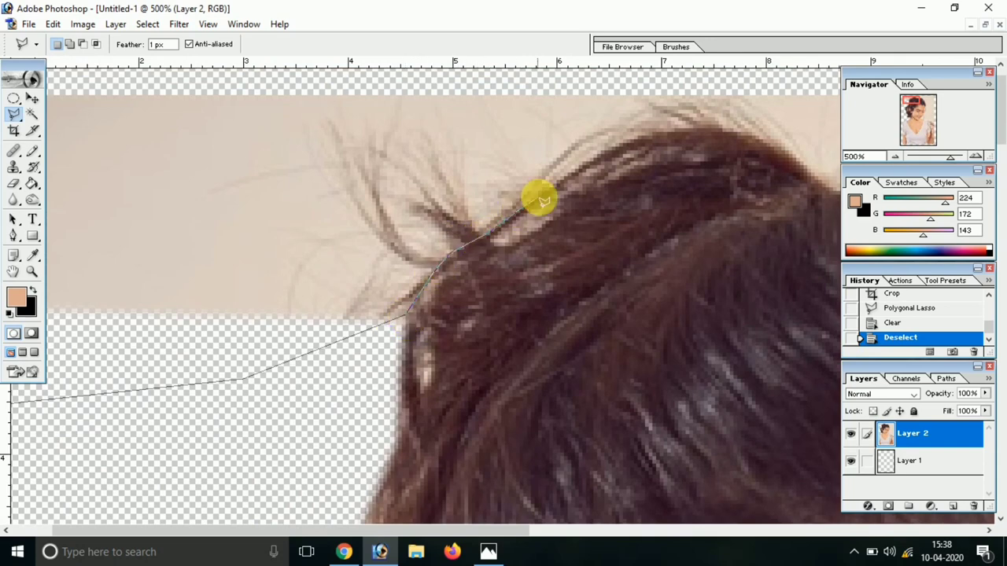
{"action": "left_click", "coordinate": [596, 164], "text": "ctrl"}
{"action": "scroll", "coordinate": [438, 225], "scroll_direction": "up", "scroll_amount": 2}
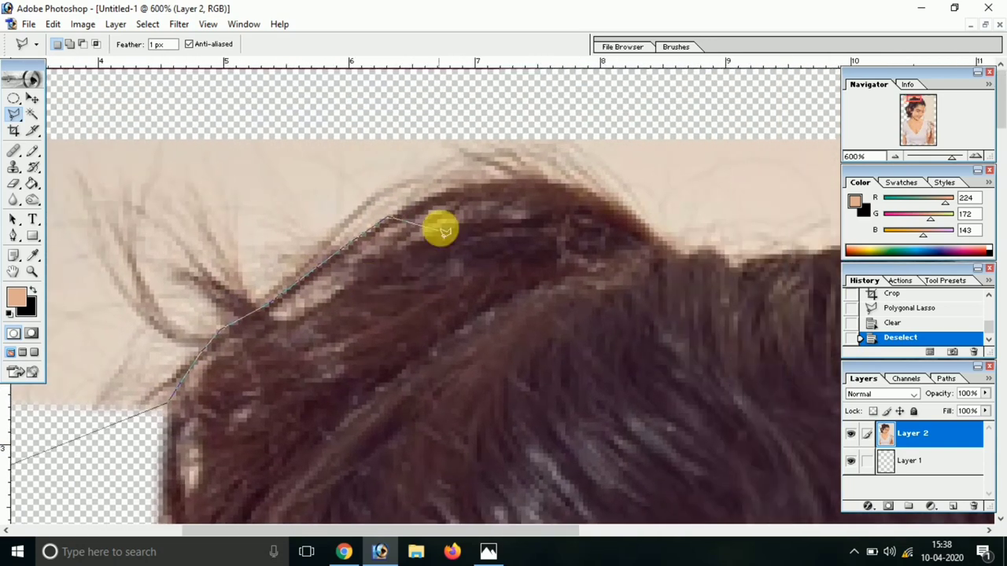
{"action": "double_click", "coordinate": [494, 181]}
{"action": "key", "text": "Delete"}
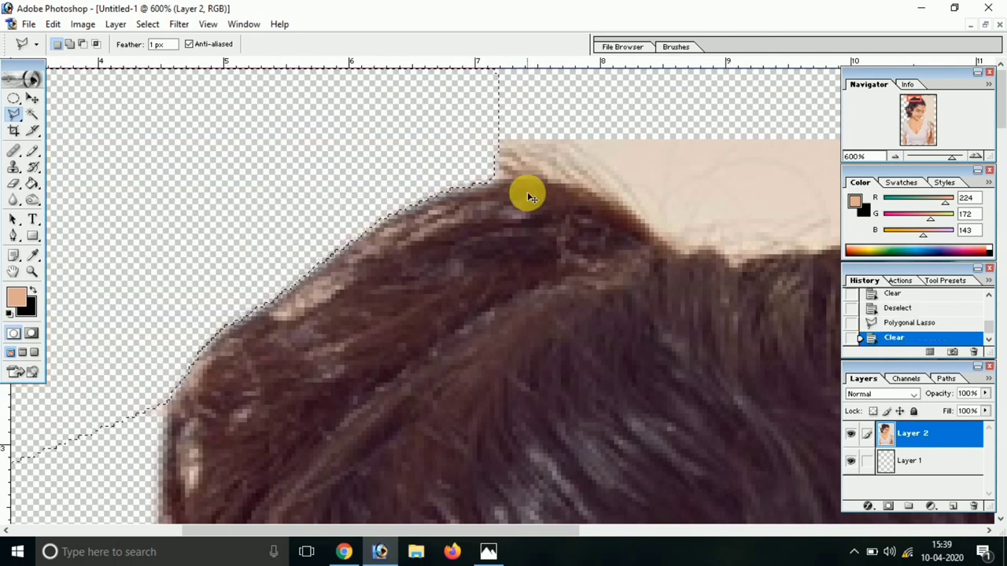
{"action": "key", "text": "ctrl+d"}
Pan along the hair top and begin a new lasso outline of the remaining background
{"action": "left_click_drag", "start_coordinate": [818, 270], "coordinate": [489, 270]}
{"action": "left_click", "coordinate": [692, 100]}
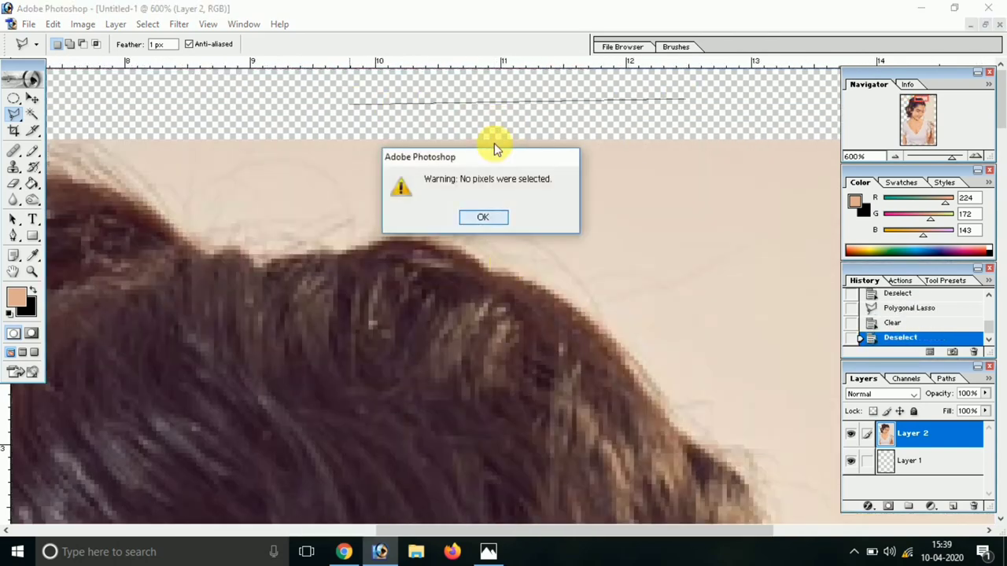
{"action": "left_click", "coordinate": [479, 215]}
{"action": "left_click", "coordinate": [692, 100]}
Trace the lasso outline along the top of her hair
{"action": "scroll", "coordinate": [215, 110], "scroll_direction": "left", "scroll_amount": 3}
{"action": "left_click", "coordinate": [260, 122]}
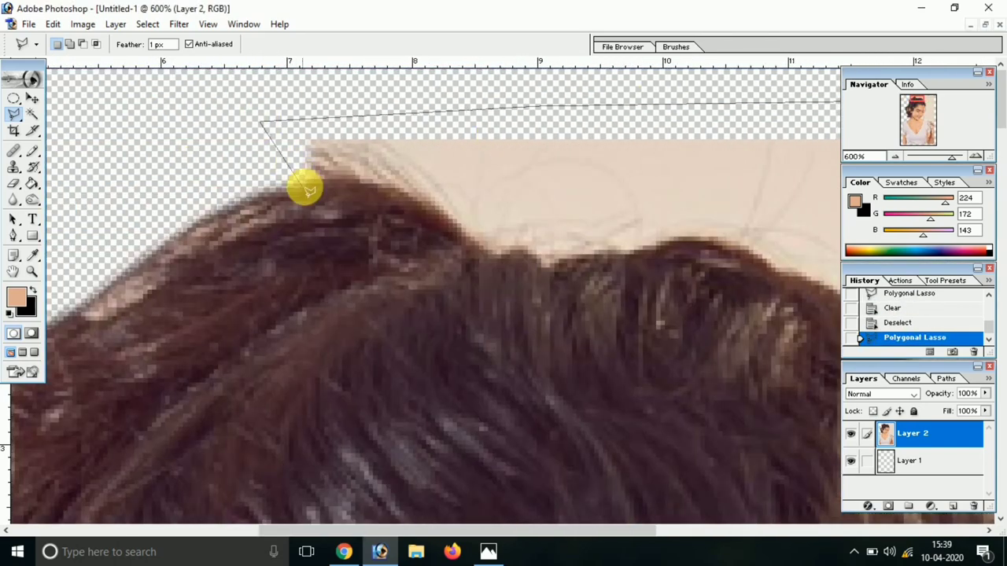
{"action": "left_click", "coordinate": [307, 182]}
{"action": "left_click", "coordinate": [358, 179]}
{"action": "left_click", "coordinate": [409, 196]}
{"action": "left_click", "coordinate": [467, 236]}
{"action": "left_click", "coordinate": [500, 257]}
{"action": "left_click", "coordinate": [512, 250]}
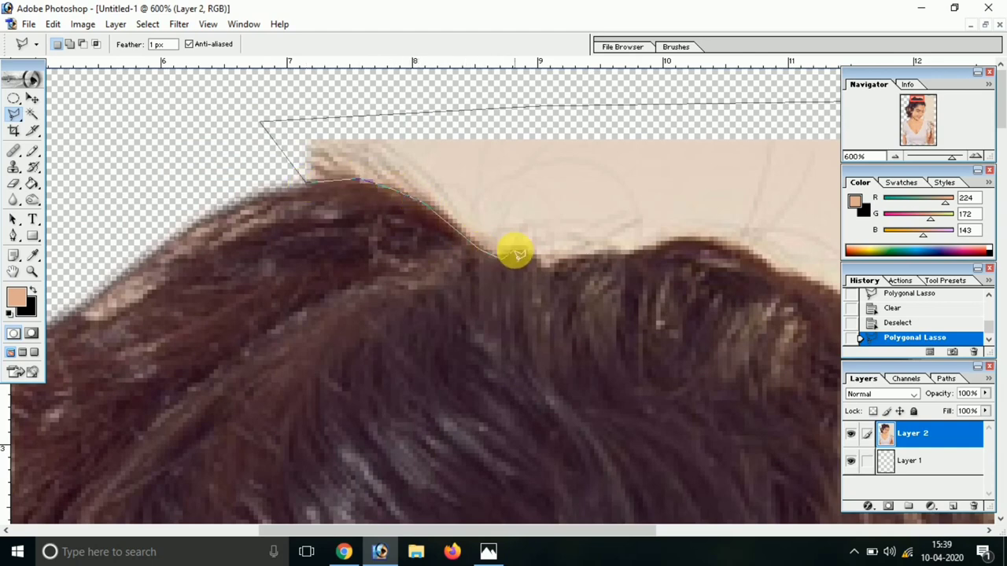
{"action": "left_click", "coordinate": [551, 262]}
{"action": "left_click", "coordinate": [622, 253]}
Extend the outline down the right side of the hair to beside the temple
{"action": "left_click_drag", "start_coordinate": [759, 248], "coordinate": [213, 258]}
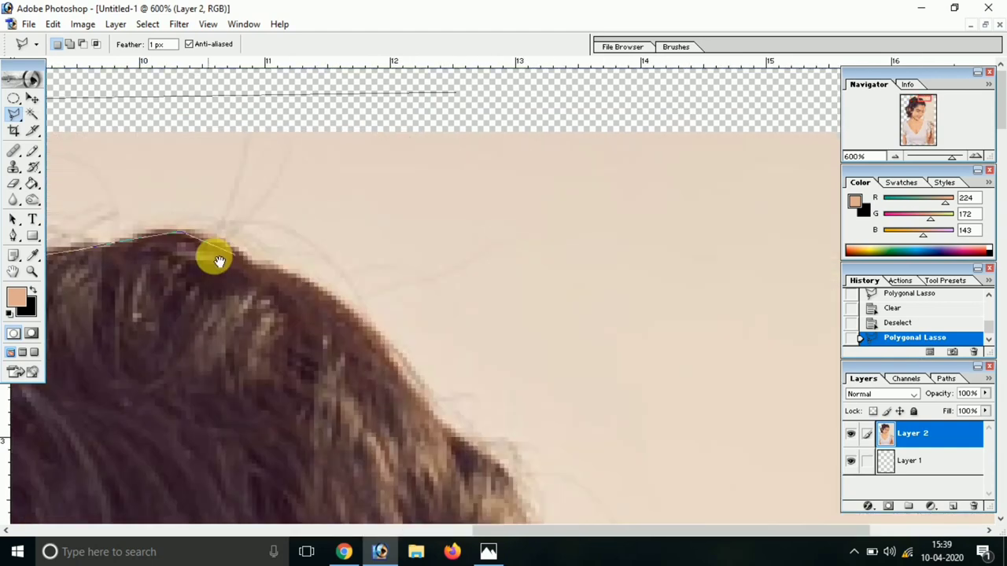
{"action": "left_click", "coordinate": [291, 282]}
{"action": "left_click", "coordinate": [361, 343]}
{"action": "left_click", "coordinate": [393, 399]}
{"action": "left_click", "coordinate": [466, 457]}
{"action": "left_click_drag", "start_coordinate": [480, 472], "coordinate": [427, 231]}
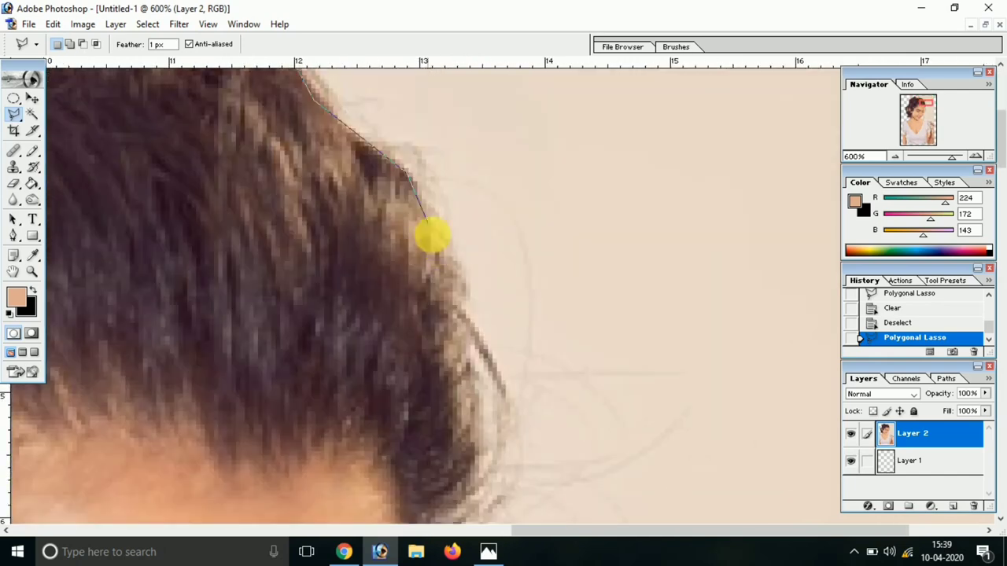
{"action": "left_click", "coordinate": [460, 236]}
{"action": "left_click", "coordinate": [467, 322]}
{"action": "left_click", "coordinate": [437, 358]}
{"action": "left_click", "coordinate": [418, 397]}
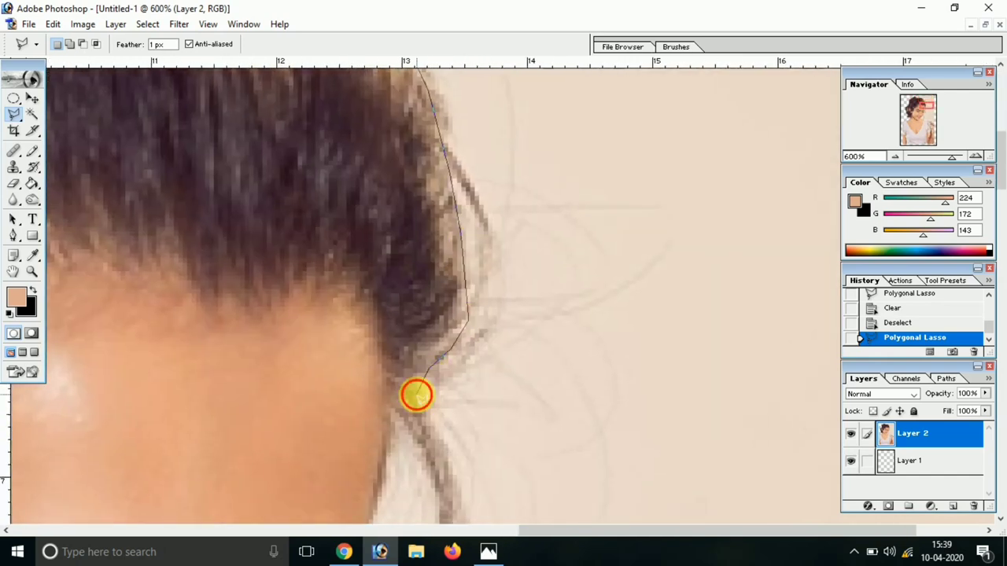
{"action": "left_click", "coordinate": [452, 460]}
Continue the outline past the eye, nose, sleeve and hand, then zoom out
{"action": "left_click_drag", "start_coordinate": [451, 460], "coordinate": [385, 251]}
{"action": "left_click_drag", "start_coordinate": [395, 440], "coordinate": [390, 306]}
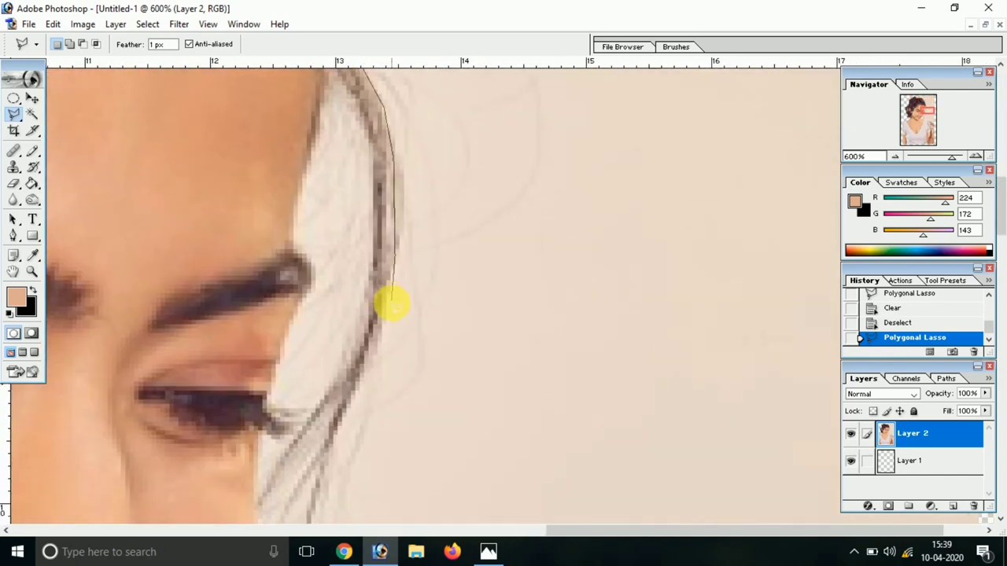
{"action": "left_click_drag", "start_coordinate": [330, 446], "coordinate": [369, 209]}
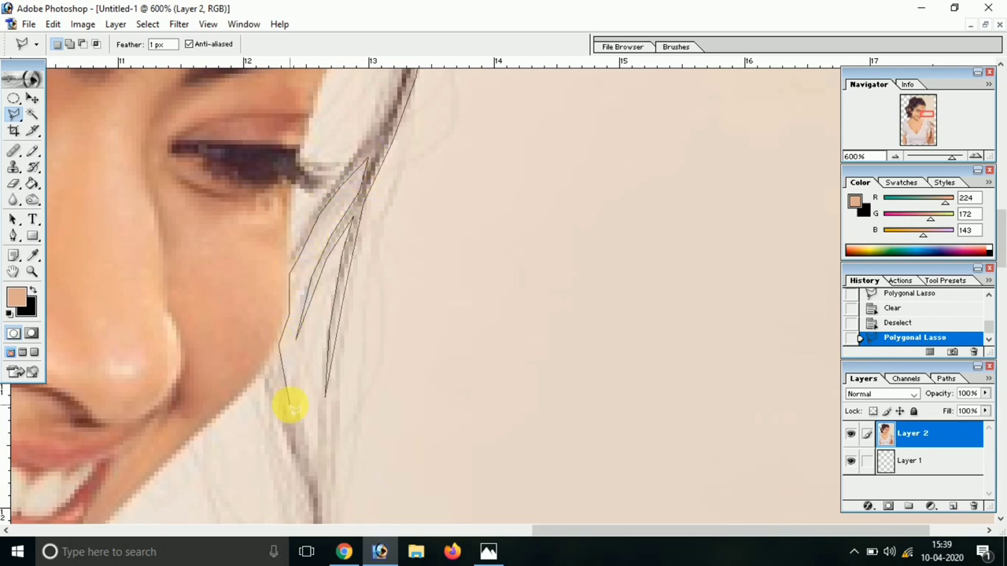
{"action": "scroll", "coordinate": [321, 500], "scroll_direction": "down", "scroll_amount": 5}
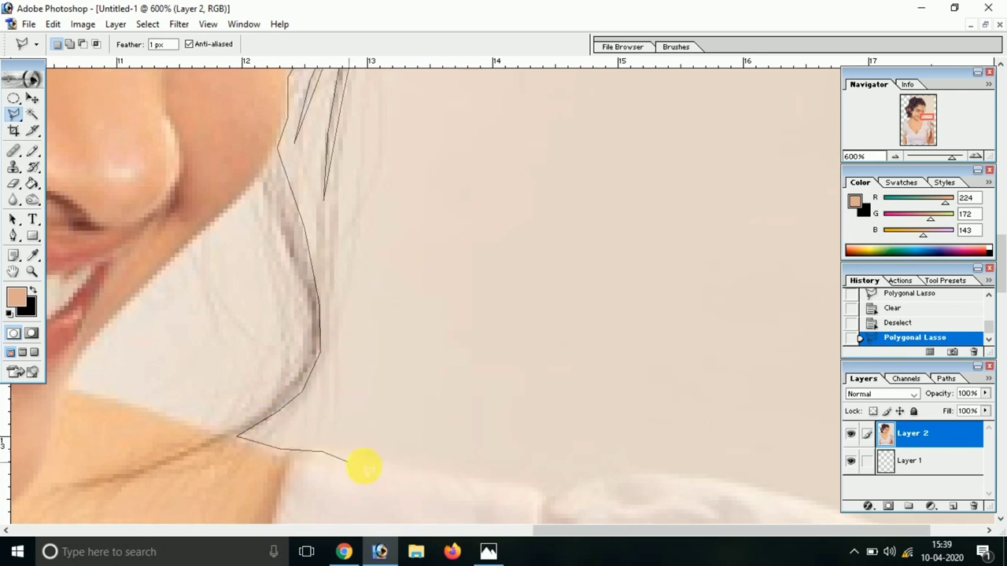
{"action": "scroll", "coordinate": [489, 482], "scroll_direction": "down", "scroll_amount": 5}
{"action": "scroll", "coordinate": [304, 304], "scroll_direction": "right", "scroll_amount": 3}
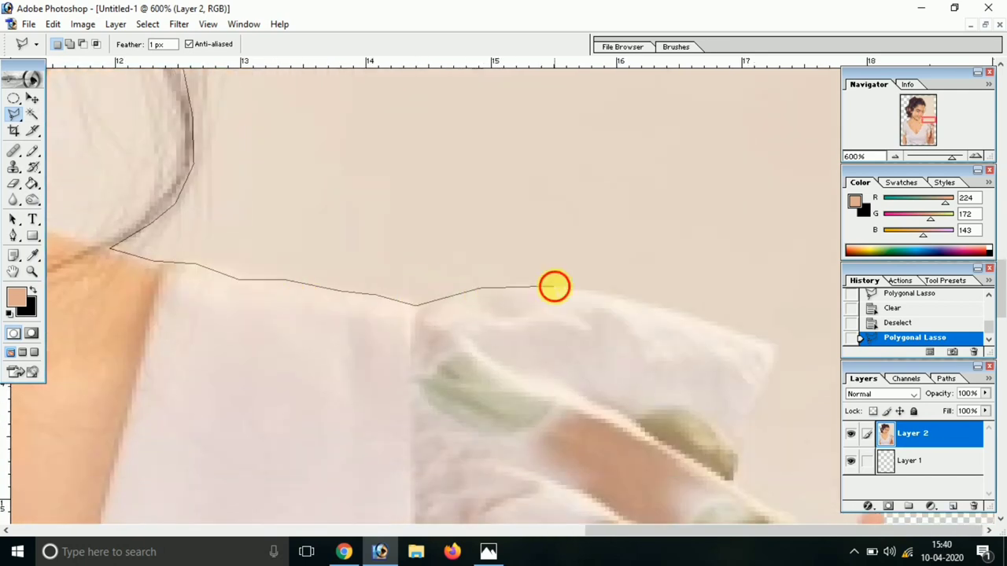
{"action": "scroll", "coordinate": [767, 380], "scroll_direction": "down", "scroll_amount": 7}
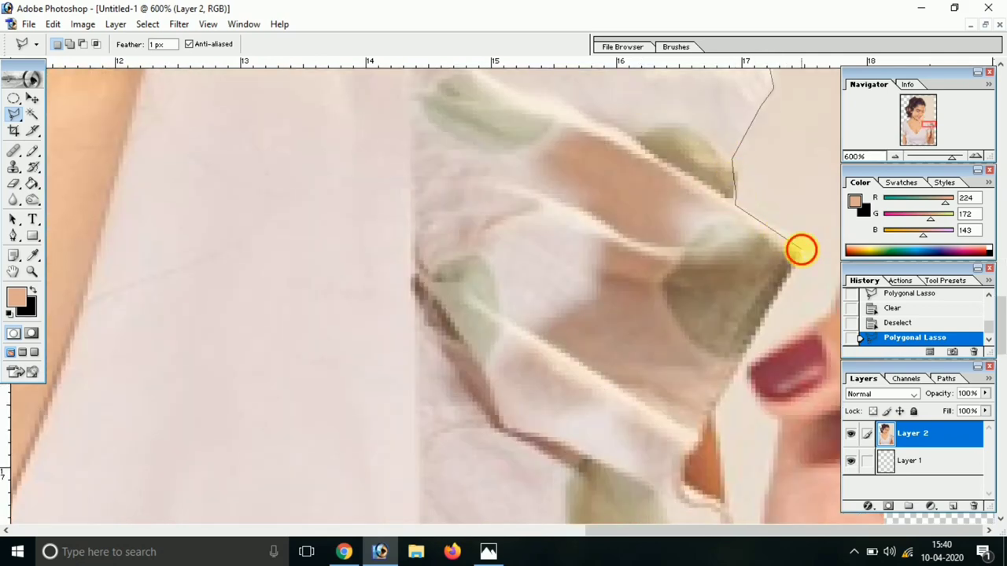
{"action": "left_click_drag", "start_coordinate": [745, 362], "coordinate": [755, 242]}
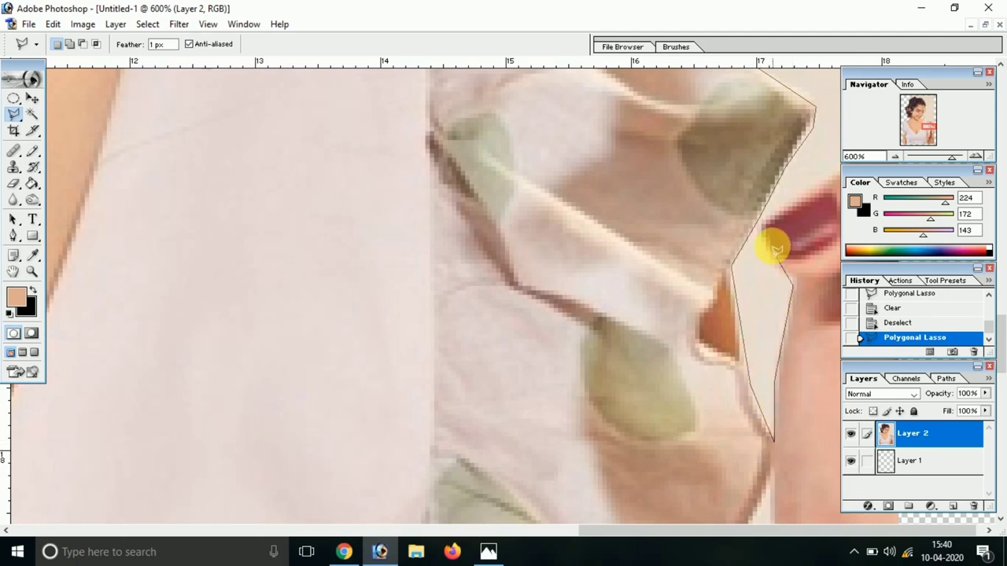
{"action": "left_click_drag", "start_coordinate": [797, 206], "coordinate": [638, 324]}
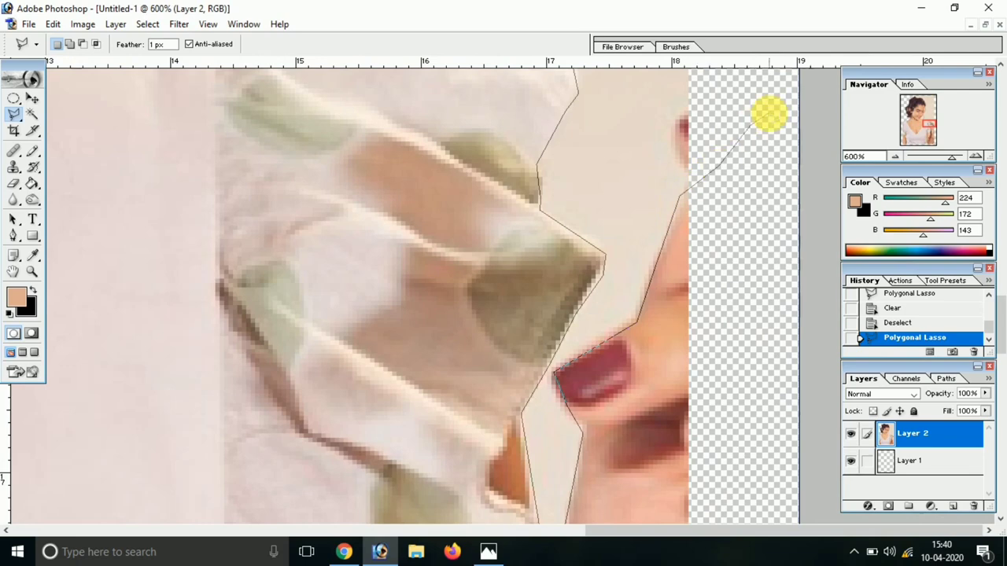
{"action": "left_click", "coordinate": [752, 326], "text": "alt"}
{"action": "left_click", "coordinate": [651, 294], "text": "alt"}
{"action": "left_click", "coordinate": [674, 276], "text": "alt"}
{"action": "left_click", "coordinate": [685, 260], "text": "alt"}
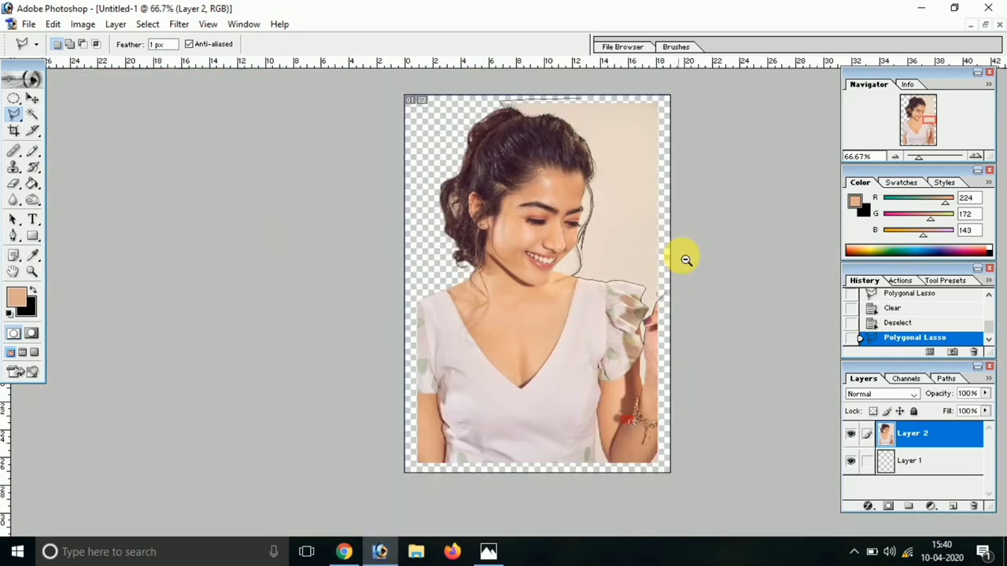
Close the selection around the right-hand background, delete it and deselect
{"action": "left_click", "coordinate": [602, 79]}
{"action": "key", "text": "Delete"}
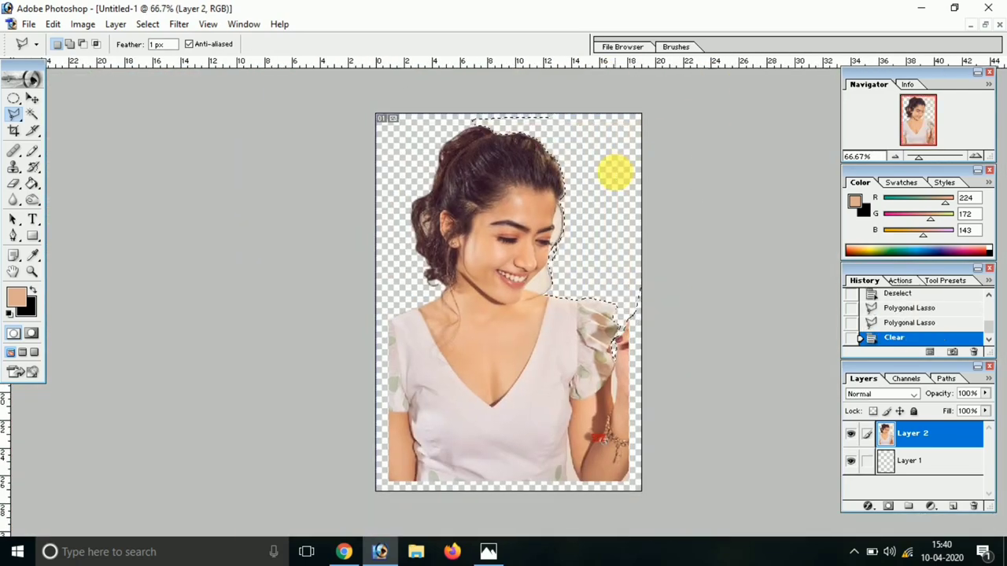
{"action": "key", "text": "ctrl+d"}
{"action": "left_click", "coordinate": [561, 213], "text": "ctrl"}
{"action": "left_click", "coordinate": [589, 239], "text": "ctrl"}
Zoom in and delete the leftover background patch beside the forehead
{"action": "left_click", "coordinate": [636, 321], "text": "ctrl"}
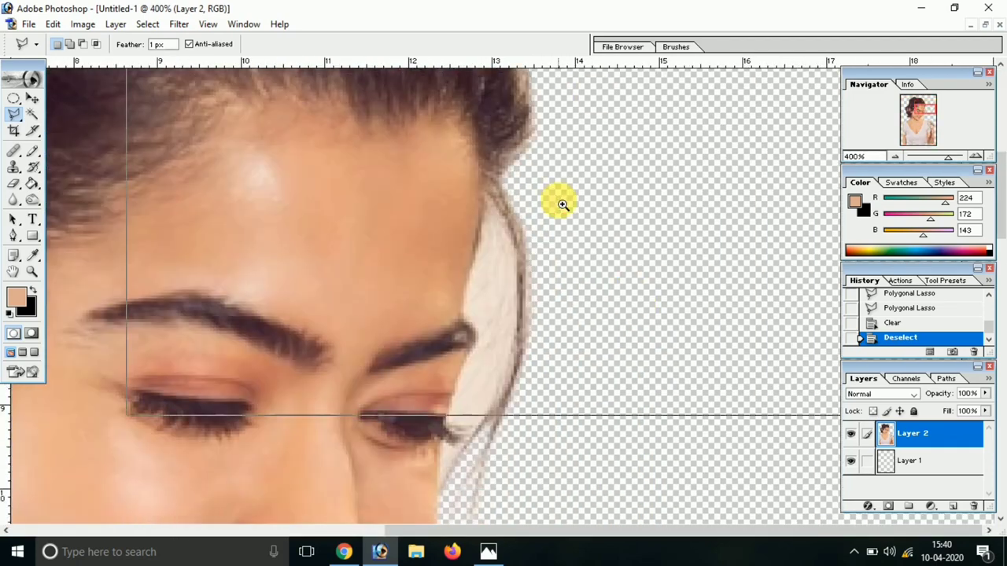
{"action": "left_click", "coordinate": [561, 205], "text": "ctrl"}
{"action": "left_click", "coordinate": [487, 180]}
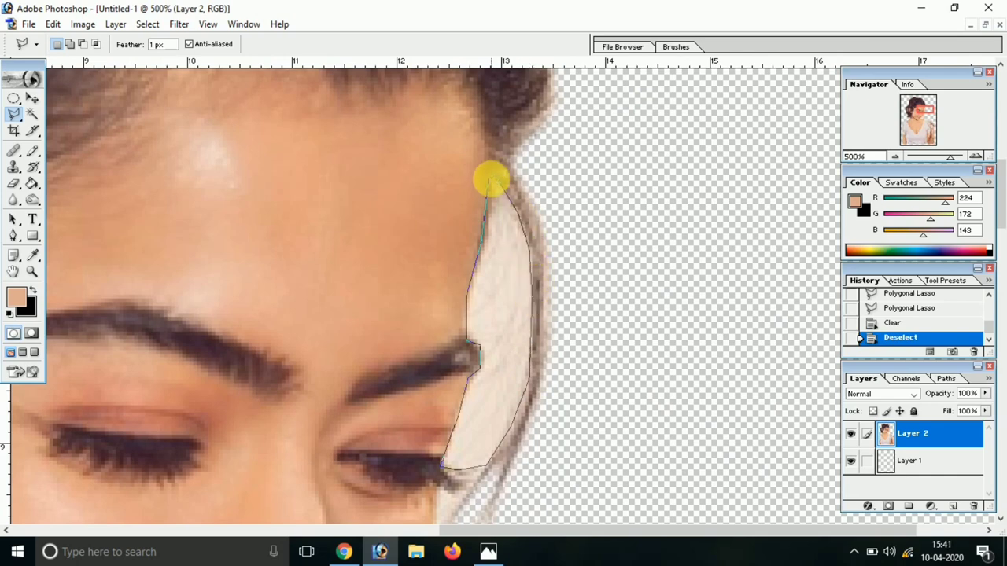
{"action": "left_click", "coordinate": [488, 179]}
{"action": "key", "text": "Delete"}
Outline and delete the leftover background patch beside the eye
{"action": "scroll", "coordinate": [586, 318], "scroll_direction": "down", "scroll_amount": 5}
{"action": "scroll", "coordinate": [586, 318], "scroll_direction": "down", "scroll_amount": 3}
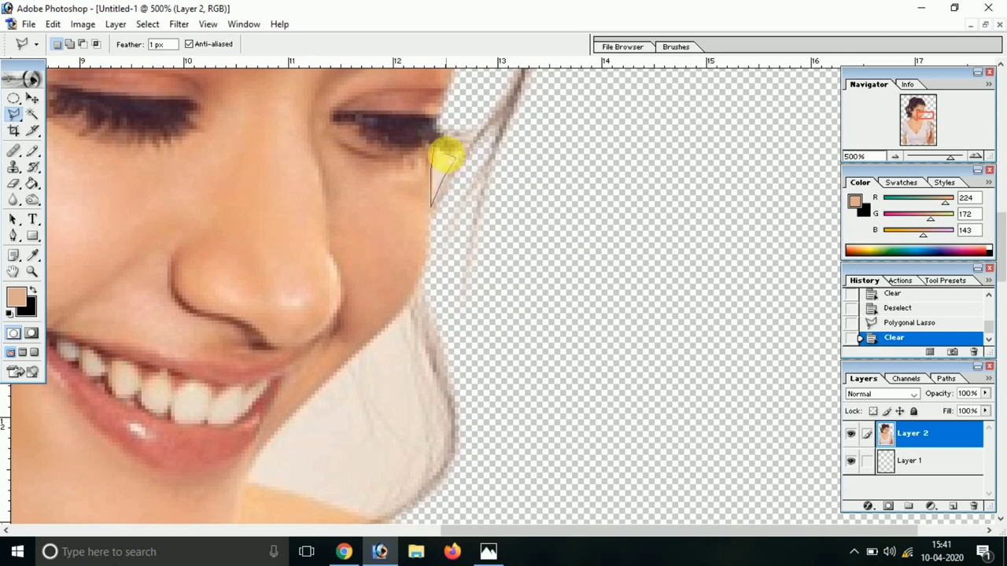
{"action": "left_click", "coordinate": [446, 156]}
{"action": "key", "text": "Delete"}
Delete the background patch beside the chin, then zoom out and deselect
{"action": "scroll", "coordinate": [443, 168], "scroll_direction": "down", "scroll_amount": 6}
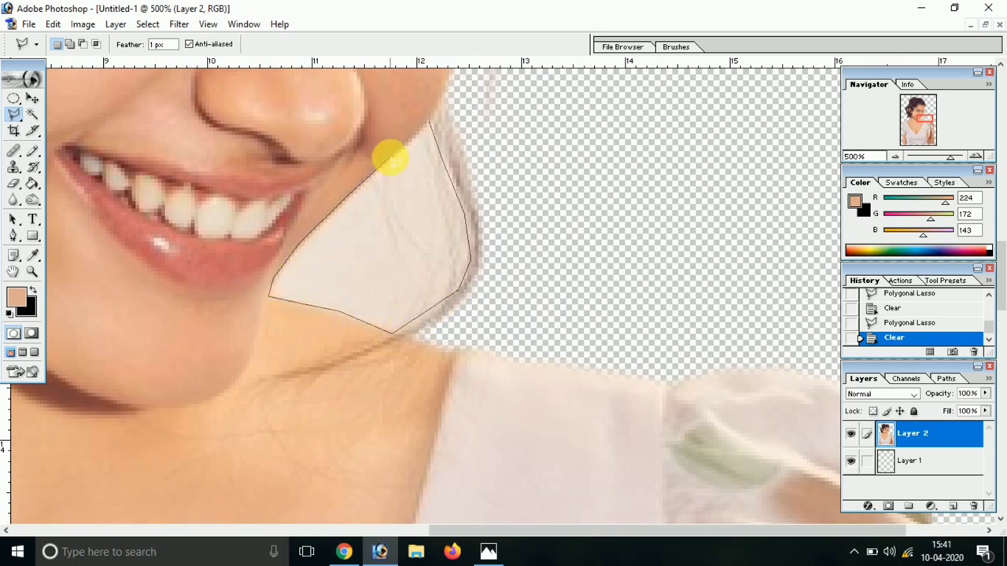
{"action": "left_click", "coordinate": [425, 124]}
{"action": "key", "text": "Delete"}
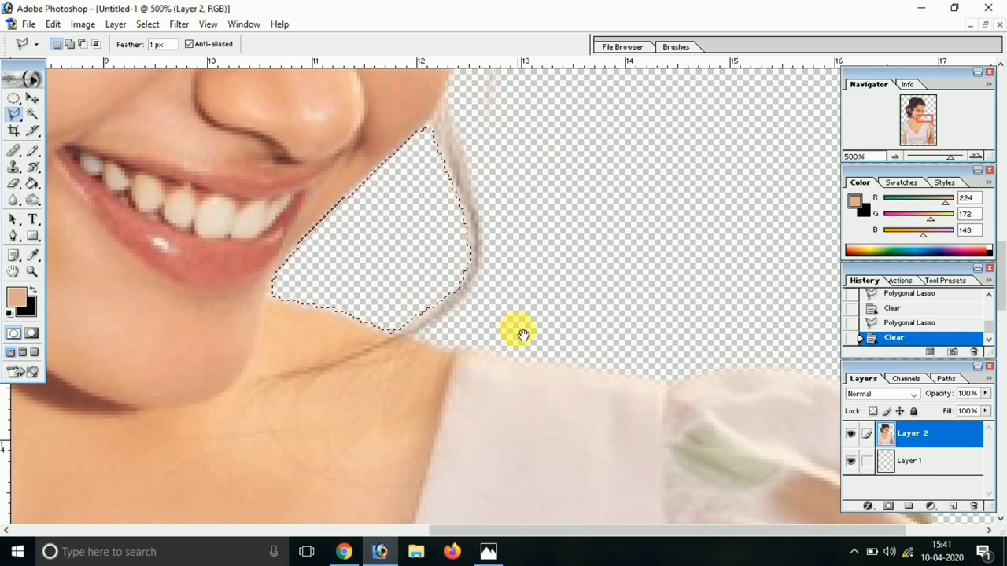
{"action": "left_click", "coordinate": [549, 313], "text": "alt"}
{"action": "left_click", "coordinate": [549, 313], "text": "alt"}
{"action": "left_click", "coordinate": [545, 311], "text": "alt"}
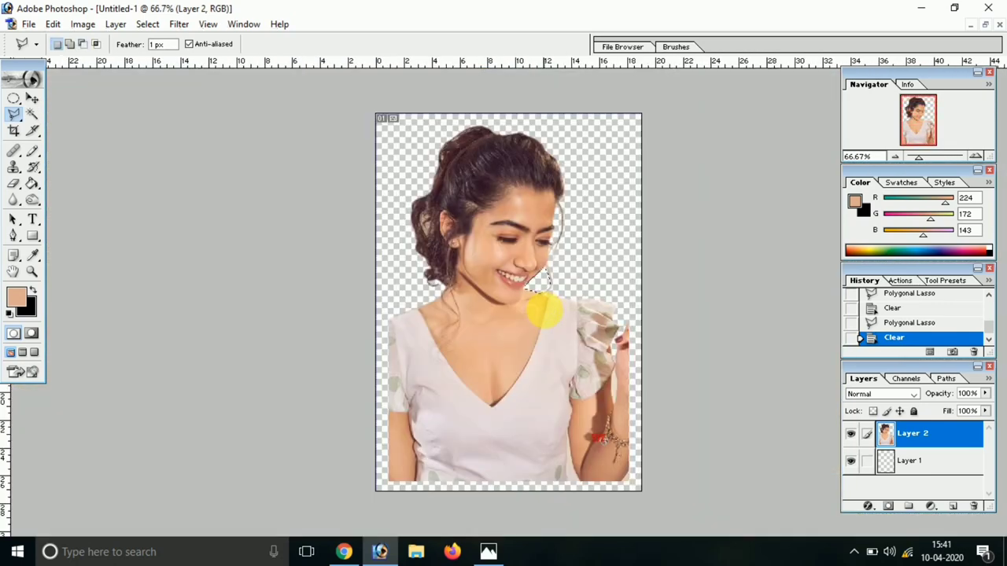
{"action": "key", "text": "ctrl+d"}
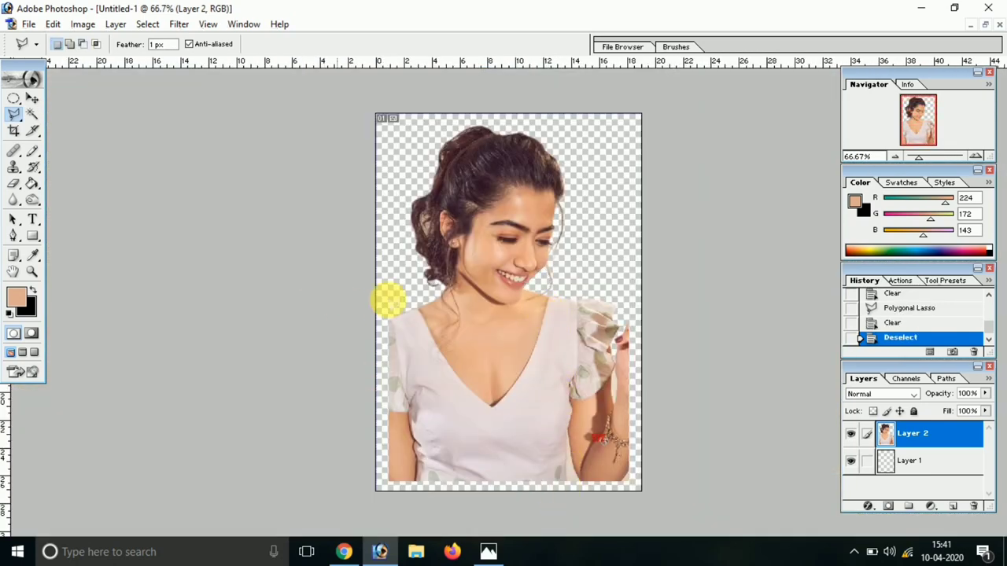
Create a new white 1366×768 document and crop it to a square
{"action": "left_click", "coordinate": [984, 24]}
{"action": "left_click", "coordinate": [11, 24]}
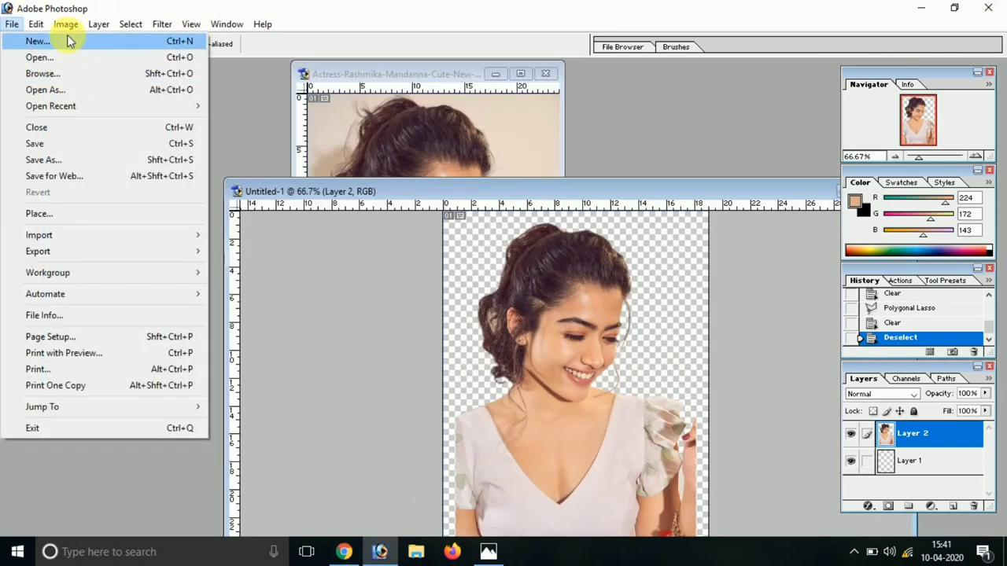
{"action": "left_click", "coordinate": [68, 38]}
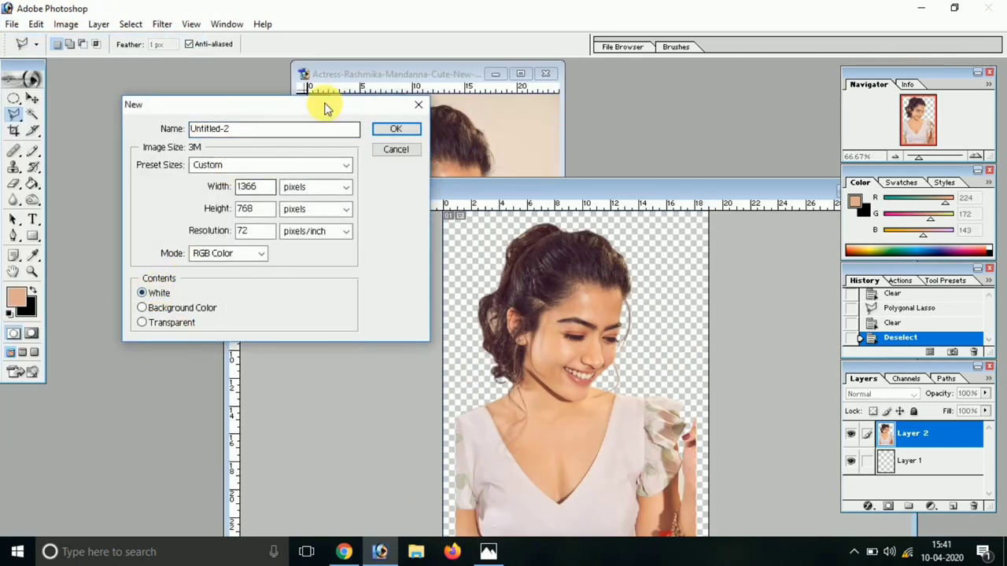
{"action": "left_click", "coordinate": [388, 132]}
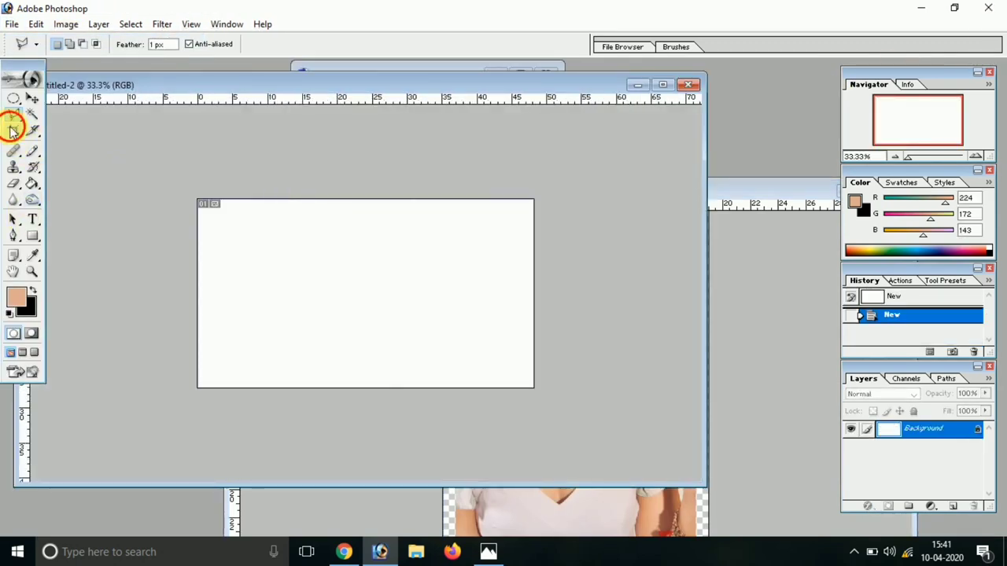
{"action": "left_click", "coordinate": [13, 131]}
{"action": "left_click_drag", "start_coordinate": [200, 203], "coordinate": [387, 394]}
{"action": "double_click", "coordinate": [339, 335]}
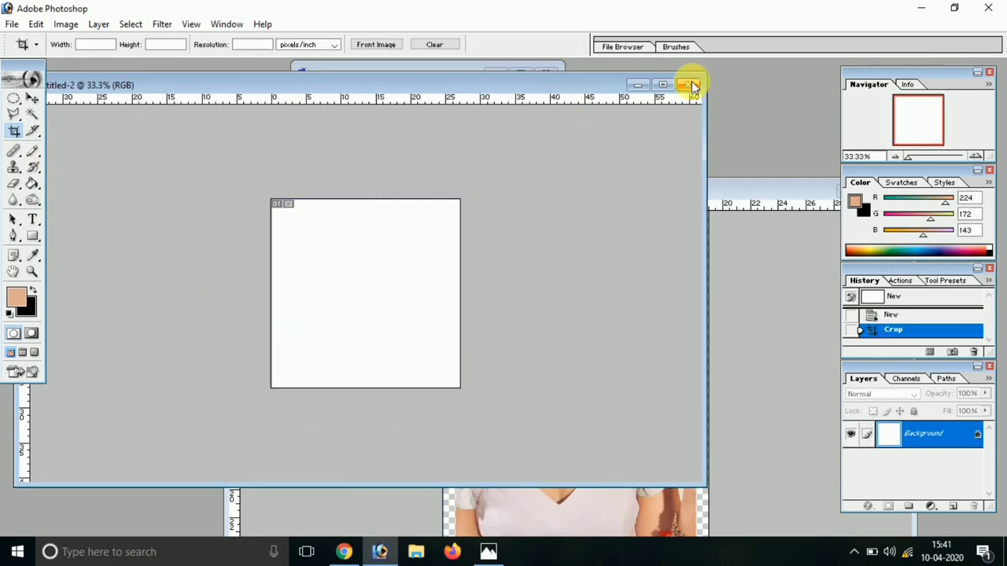
Zoom in on the square canvas and draw a circular selection on it
{"action": "left_click", "coordinate": [467, 270], "text": "ctrl"}
{"action": "left_click", "coordinate": [528, 322], "text": "ctrl"}
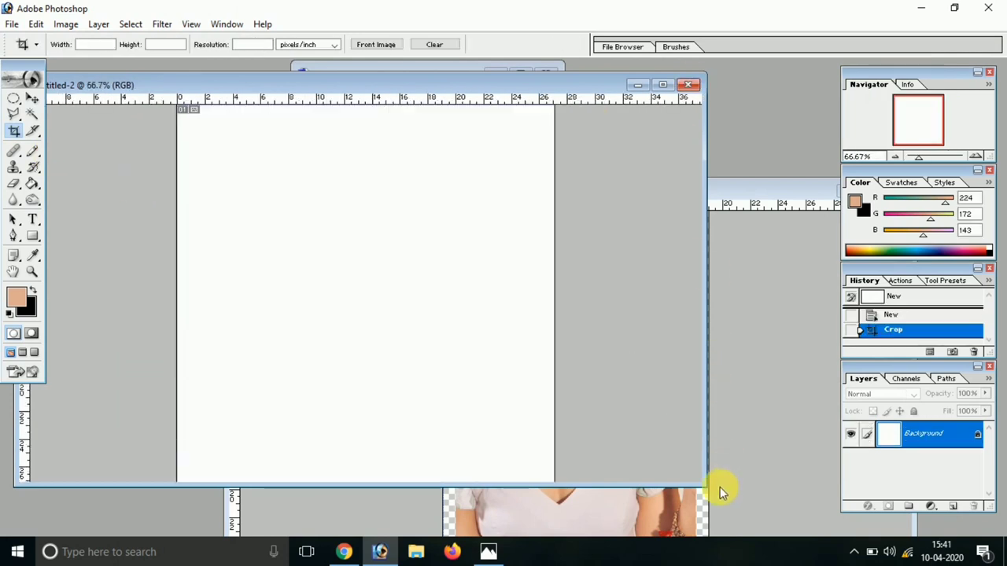
{"action": "left_click_drag", "start_coordinate": [675, 490], "coordinate": [458, 494]}
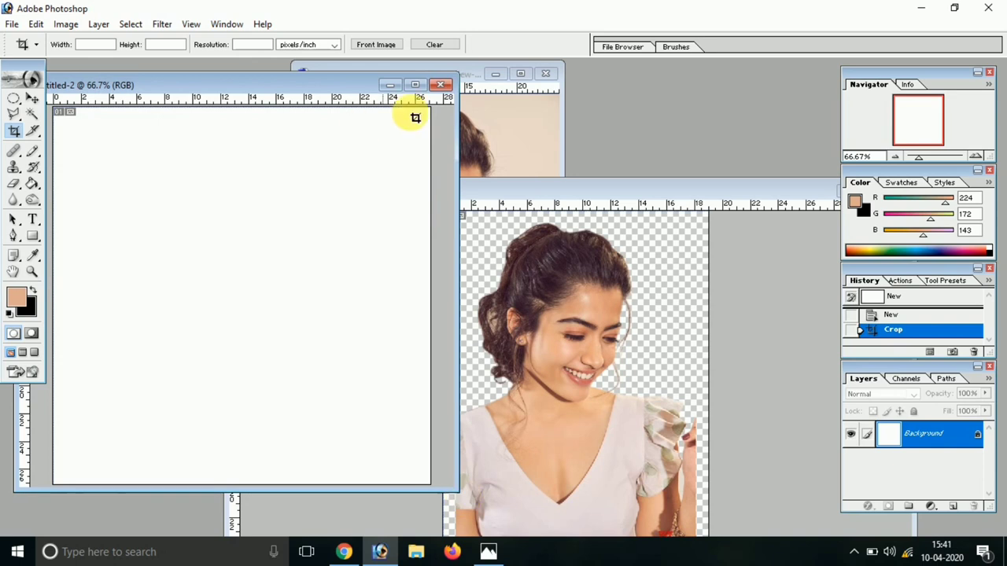
{"action": "left_click", "coordinate": [415, 84]}
{"action": "left_click", "coordinate": [14, 98]}
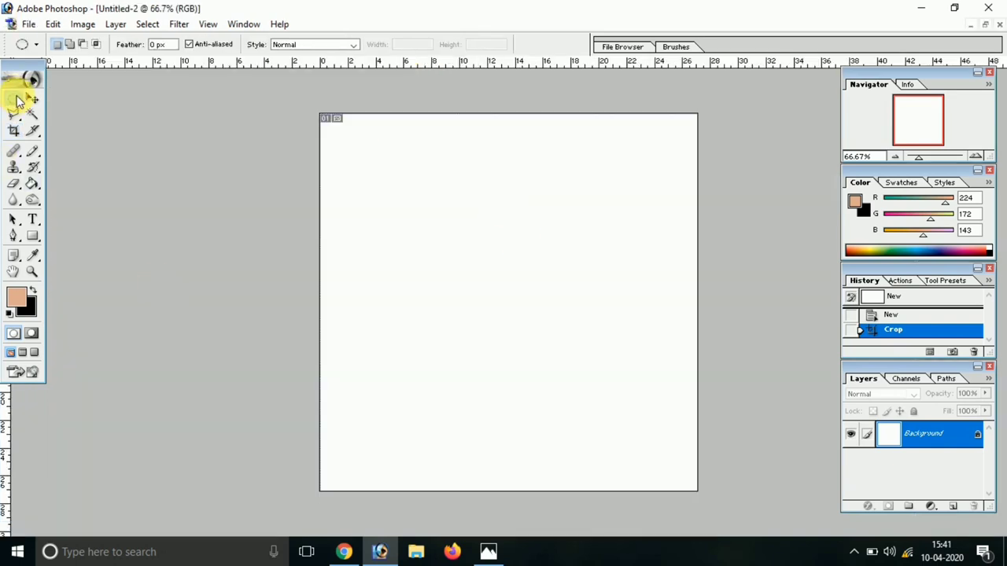
{"action": "left_click_drag", "start_coordinate": [414, 289], "coordinate": [591, 467]}
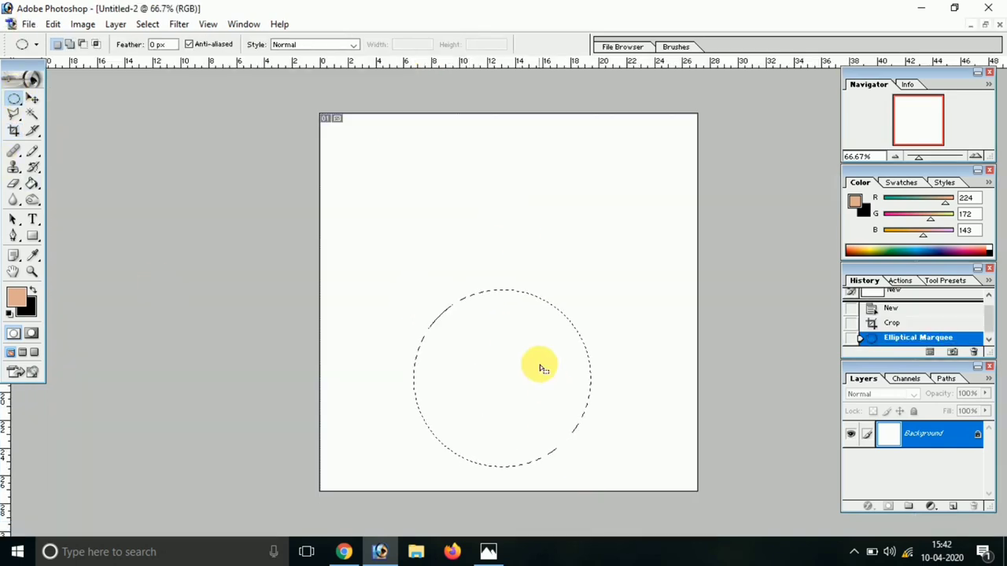
{"action": "left_click_drag", "start_coordinate": [539, 369], "coordinate": [545, 348]}
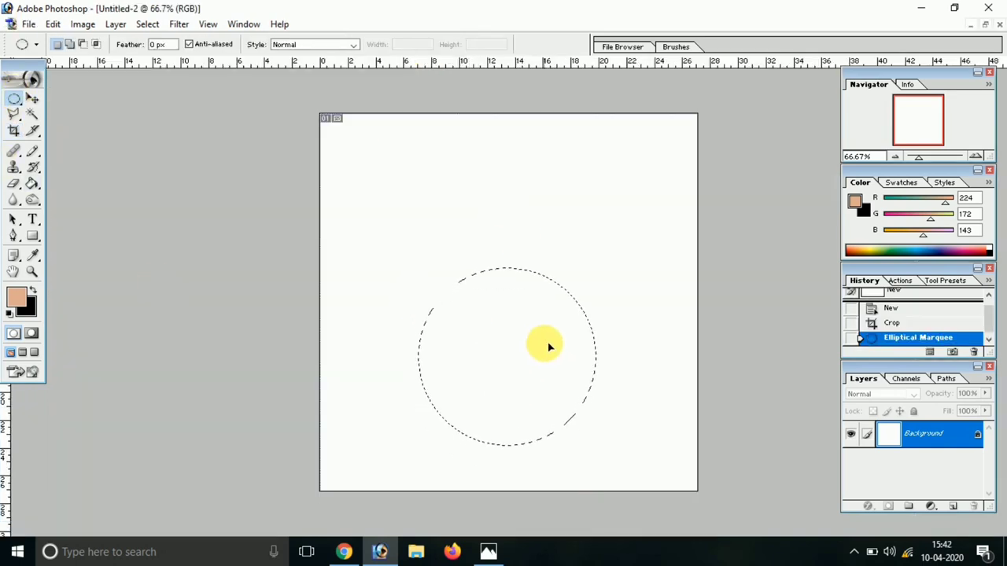
Fill the circular selection with orange, deselect it, and float the document windows
{"action": "left_click", "coordinate": [19, 298]}
{"action": "left_click", "coordinate": [197, 175]}
{"action": "left_click", "coordinate": [354, 163]}
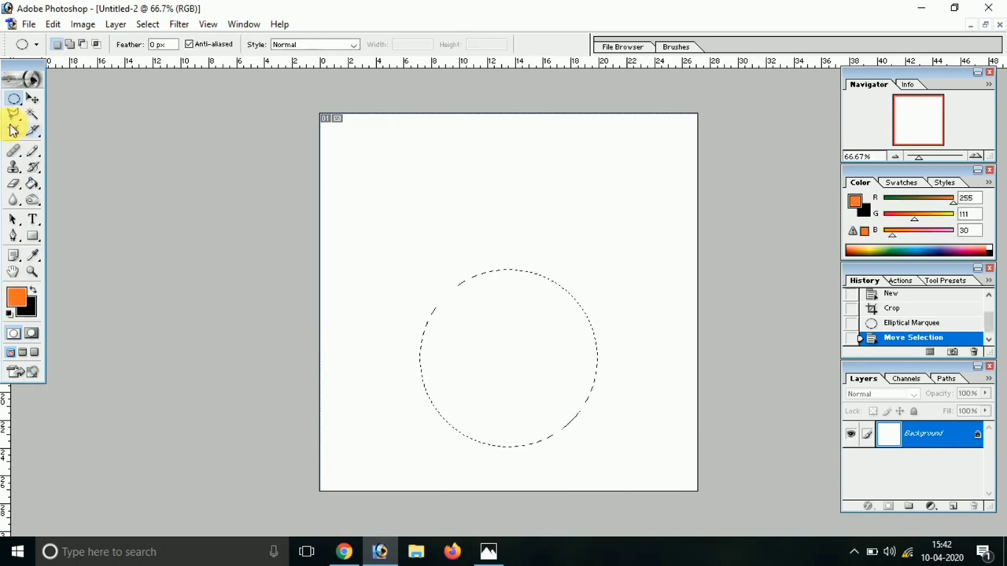
{"action": "left_click", "coordinate": [32, 183]}
{"action": "left_click", "coordinate": [503, 350]}
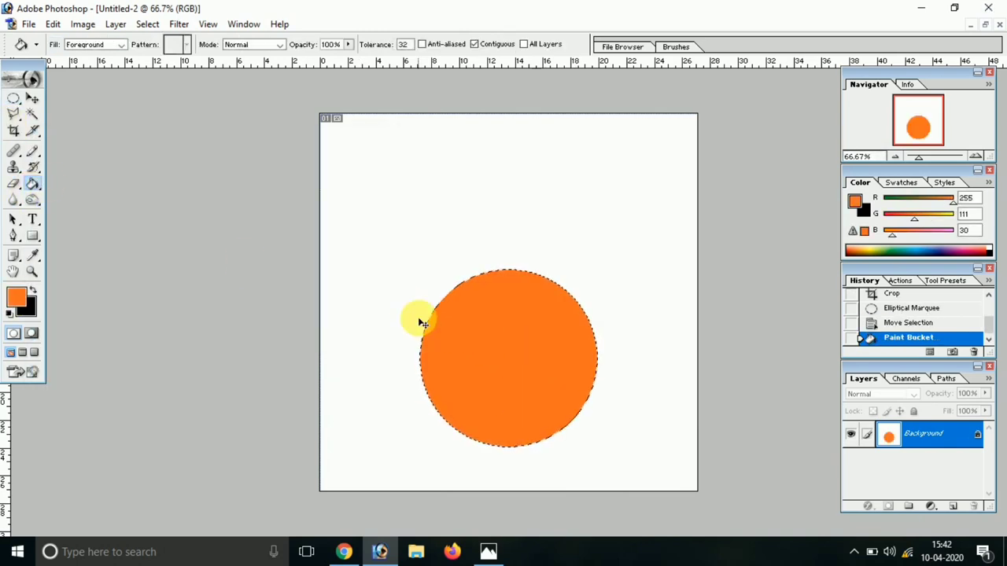
{"action": "key", "text": "ctrl+d"}
{"action": "left_click", "coordinate": [985, 27]}
Undo the stray fill on the portrait and drag it into the circle document
{"action": "left_click", "coordinate": [737, 236]}
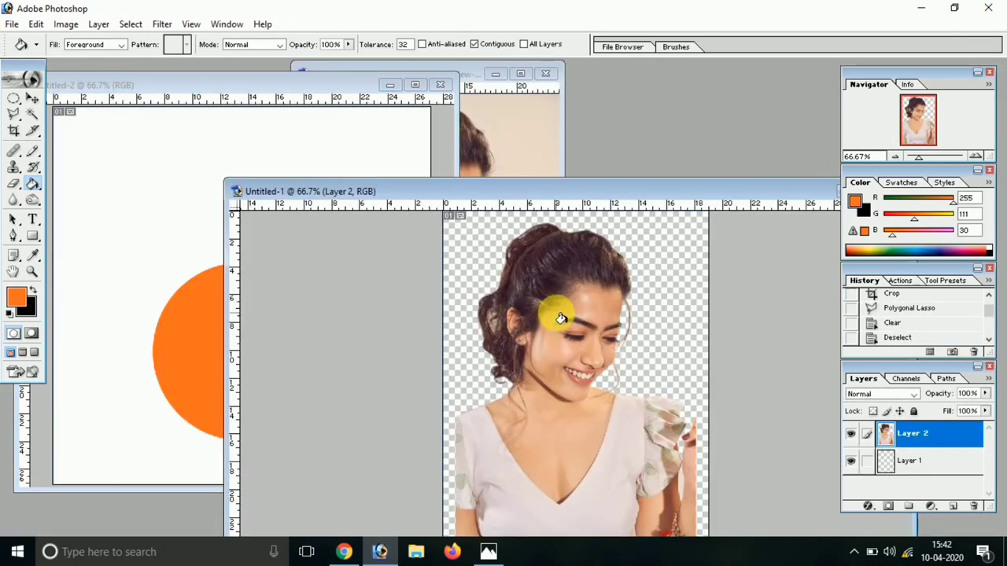
{"action": "left_click", "coordinate": [551, 315]}
{"action": "key", "text": "ctrl+z"}
{"action": "left_click", "coordinate": [33, 97]}
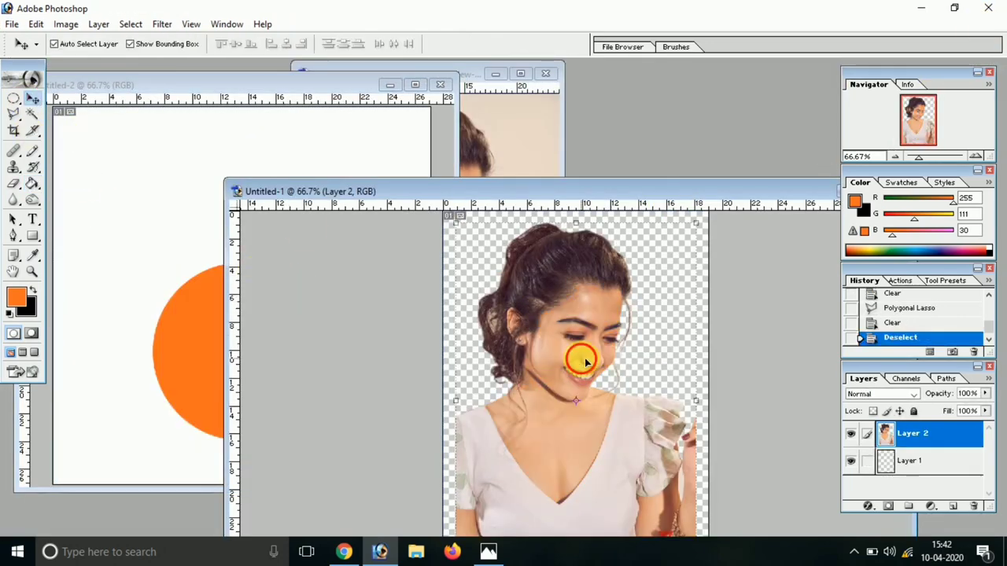
{"action": "left_click_drag", "start_coordinate": [580, 355], "coordinate": [142, 275]}
{"action": "left_click", "coordinate": [416, 84]}
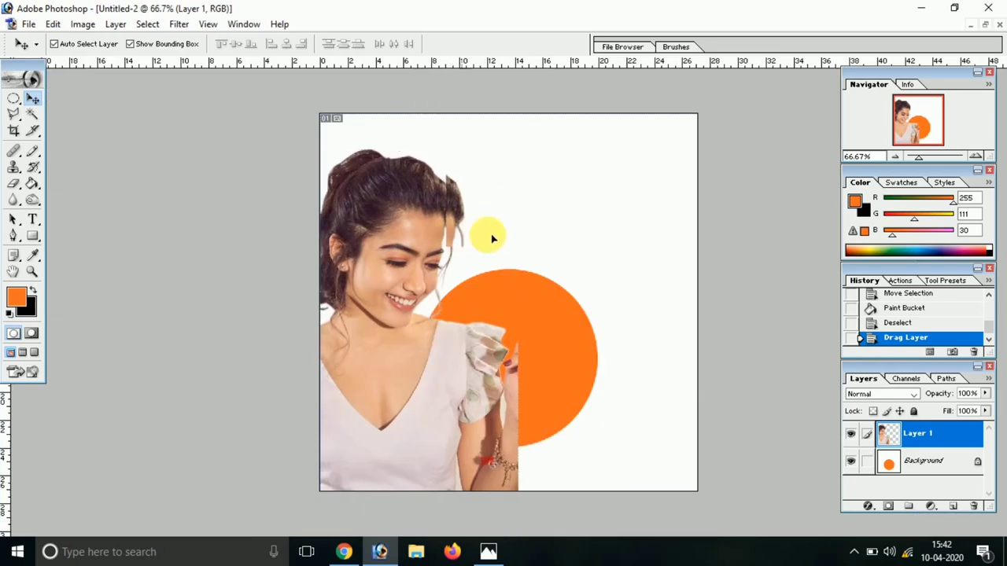
Scale the portrait down to roughly 66 percent and centre it over the orange circle
{"action": "left_click_drag", "start_coordinate": [488, 231], "coordinate": [557, 231]}
{"action": "left_click_drag", "start_coordinate": [627, 145], "coordinate": [575, 224]}
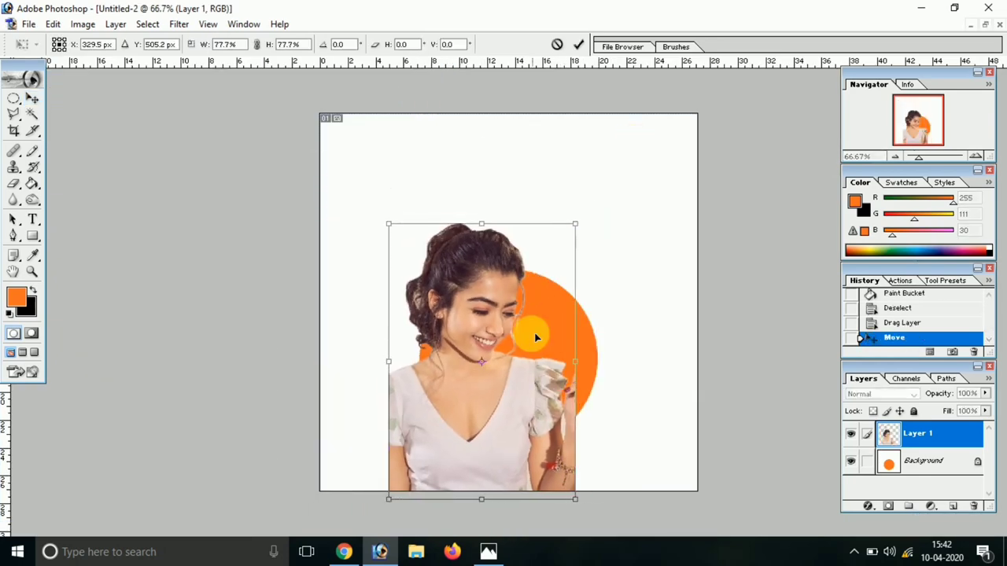
{"action": "left_click_drag", "start_coordinate": [523, 350], "coordinate": [551, 314]}
{"action": "left_click", "coordinate": [551, 315], "text": "ctrl"}
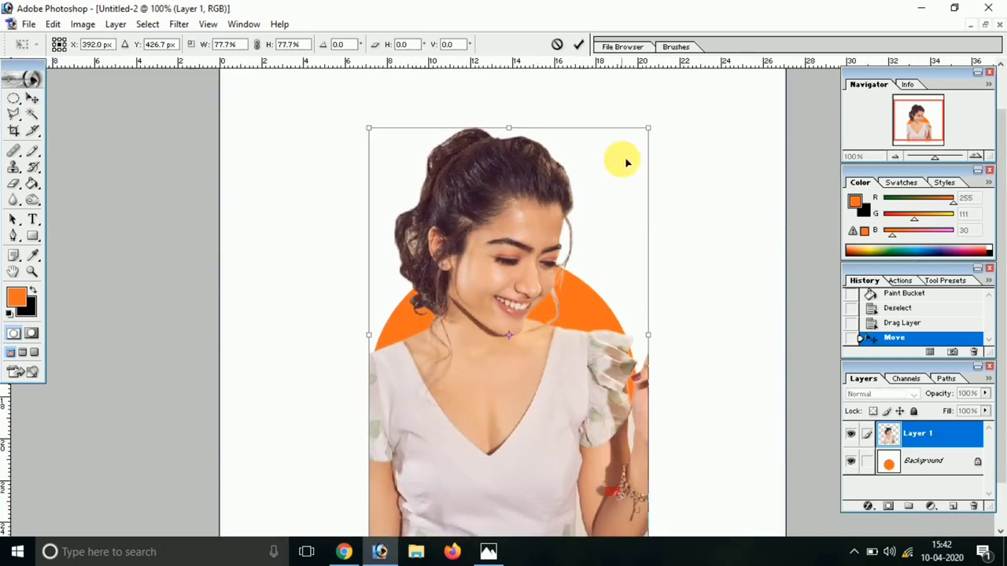
{"action": "left_click_drag", "start_coordinate": [646, 130], "coordinate": [614, 198]}
{"action": "left_click_drag", "start_coordinate": [569, 254], "coordinate": [579, 243]}
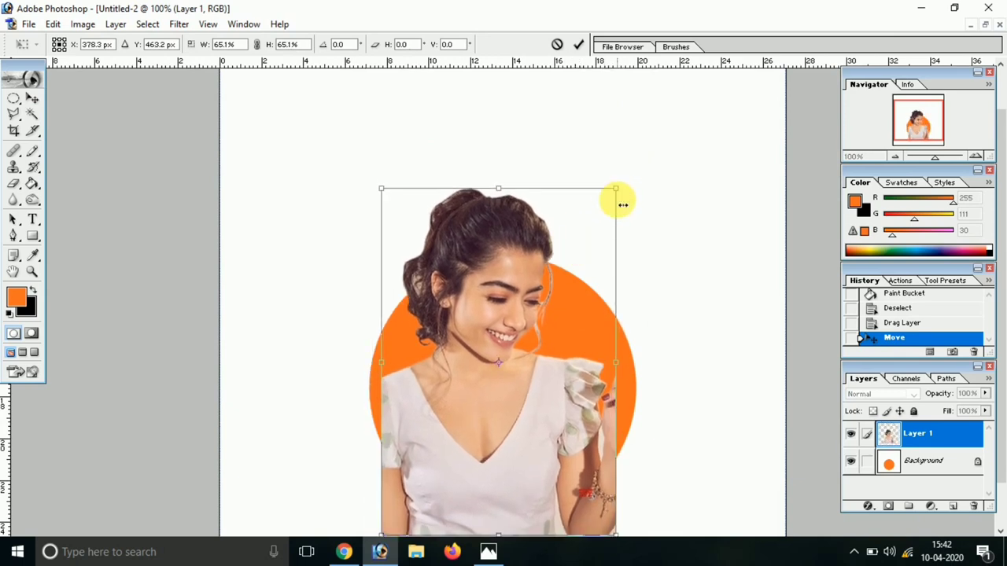
{"action": "left_click_drag", "start_coordinate": [616, 189], "coordinate": [622, 181]}
{"action": "key", "text": "Return"}
{"action": "key", "text": "shift+Right"}
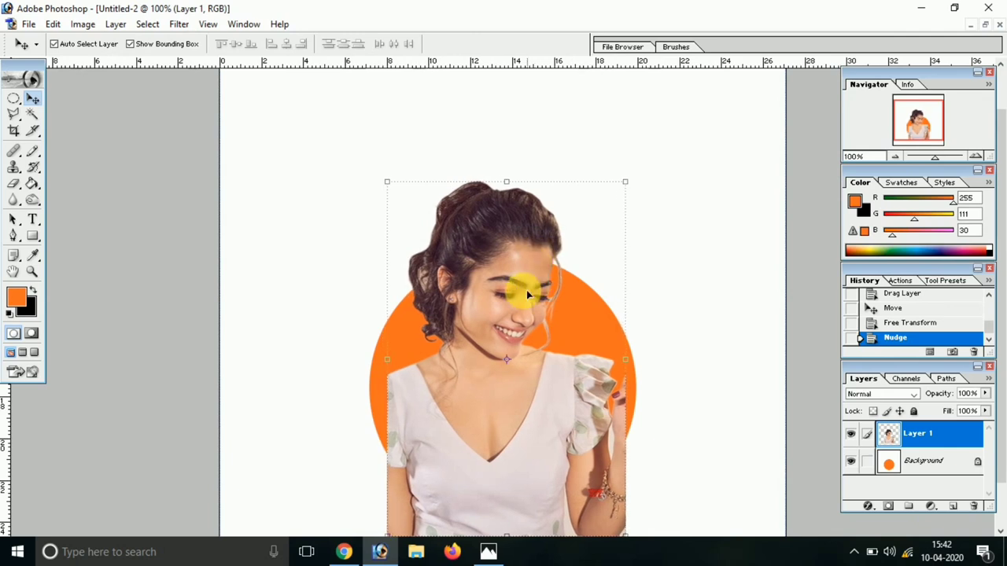
{"action": "mouse_move", "coordinate": [542, 333]}
{"action": "left_mouse_down"}
{"action": "mouse_move", "coordinate": [532, 339]}
{"action": "mouse_move", "coordinate": [535, 324]}
{"action": "left_mouse_up"}
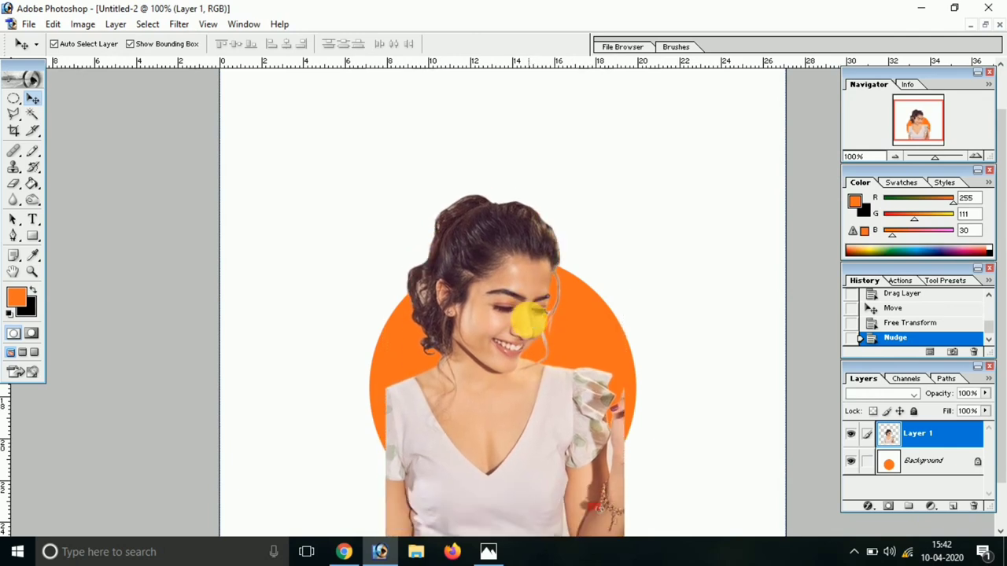
{"action": "key", "text": "ctrl+minus"}
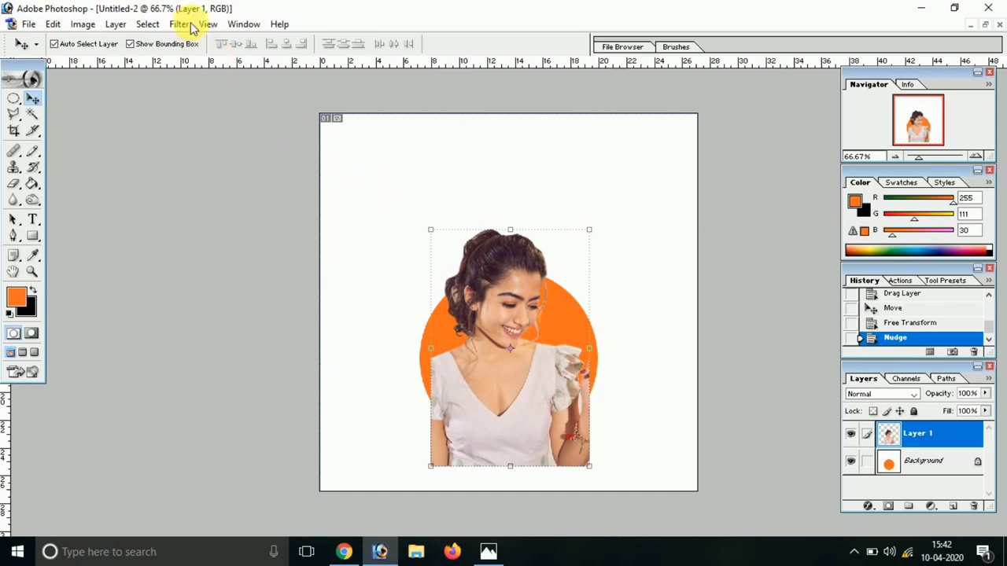
Apply Artistic > Poster Edges with edge thickness 2, intensity 2 and posterization 2
{"action": "left_click", "coordinate": [189, 26]}
{"action": "mouse_move", "coordinate": [204, 116]}
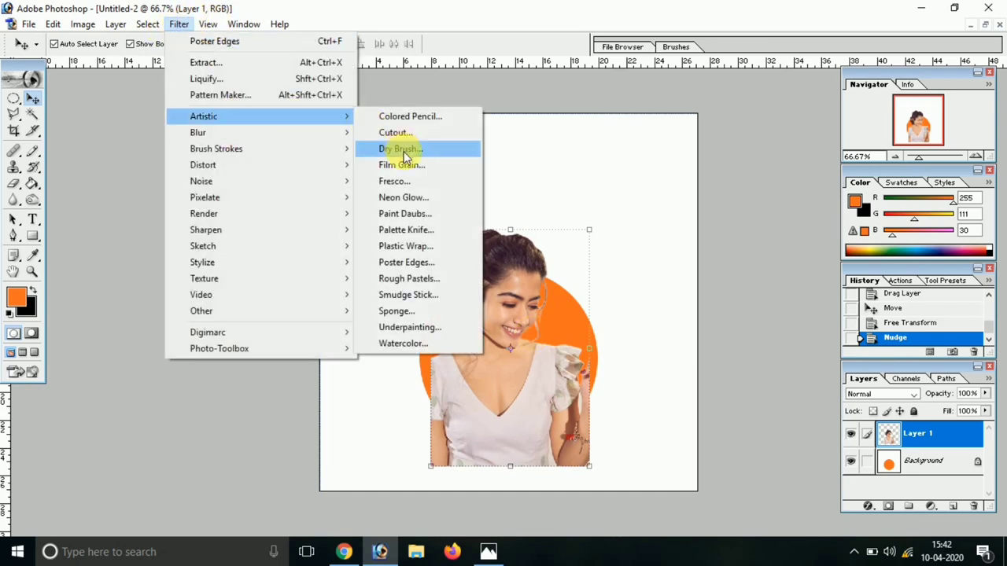
{"action": "left_click", "coordinate": [425, 263]}
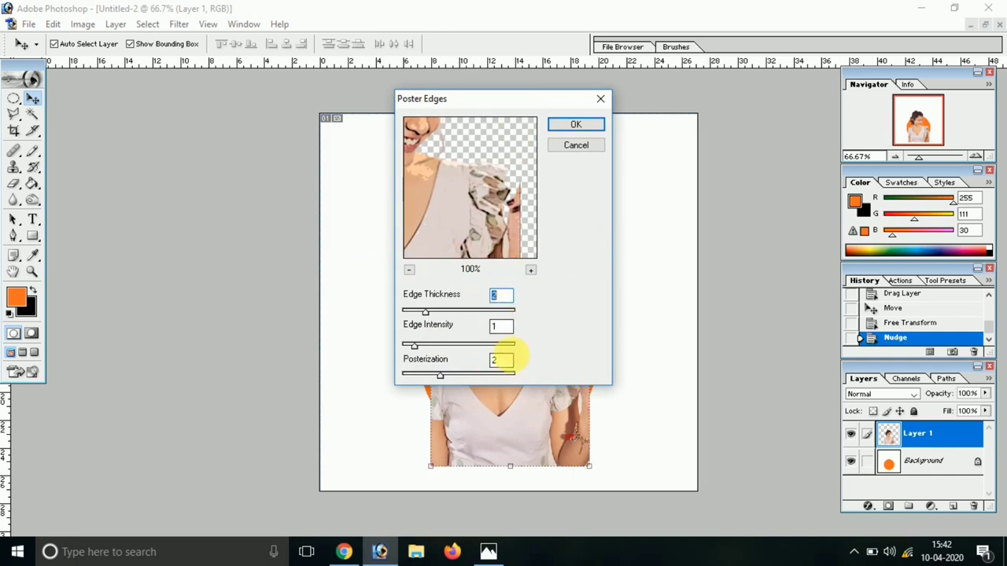
{"action": "key", "text": "Tab"}
{"action": "type", "text": "2"}
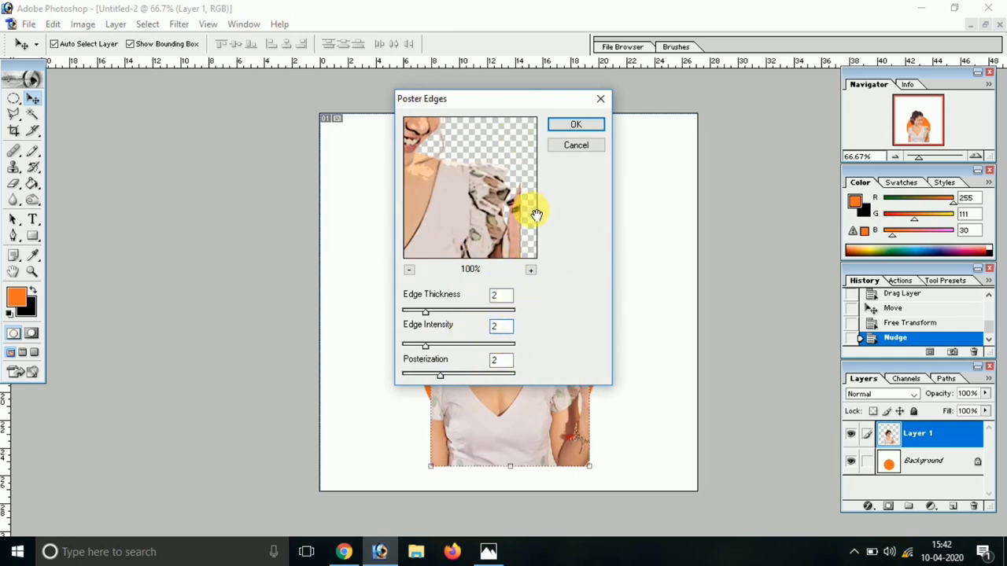
{"action": "left_click", "coordinate": [572, 128]}
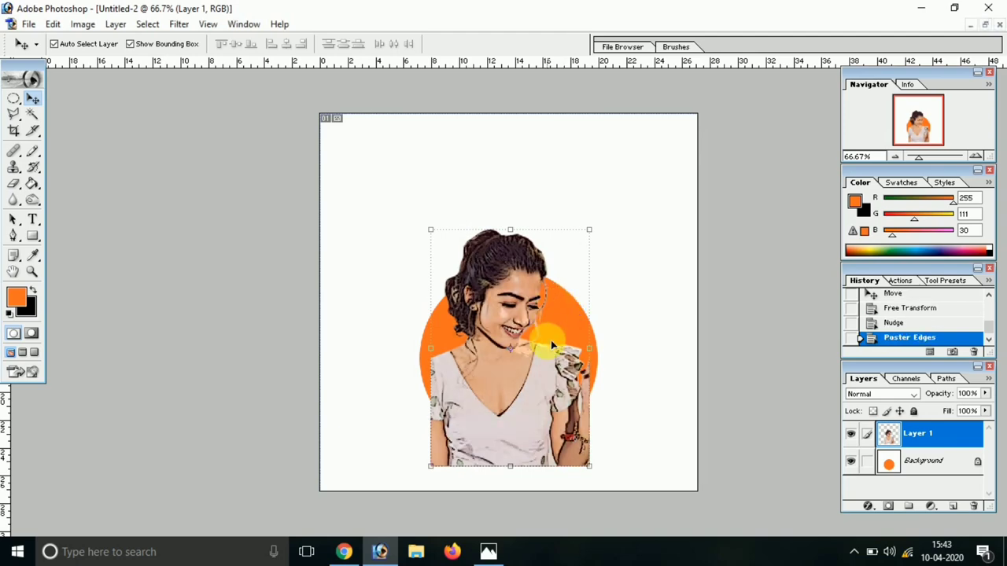
{"action": "key", "text": "ctrl+plus"}
{"action": "key", "text": "ctrl+plus"}
Sample the cheek's peach tone as foreground colour and set the brush flow to 69%
{"action": "left_click_drag", "start_coordinate": [595, 436], "coordinate": [588, 376]}
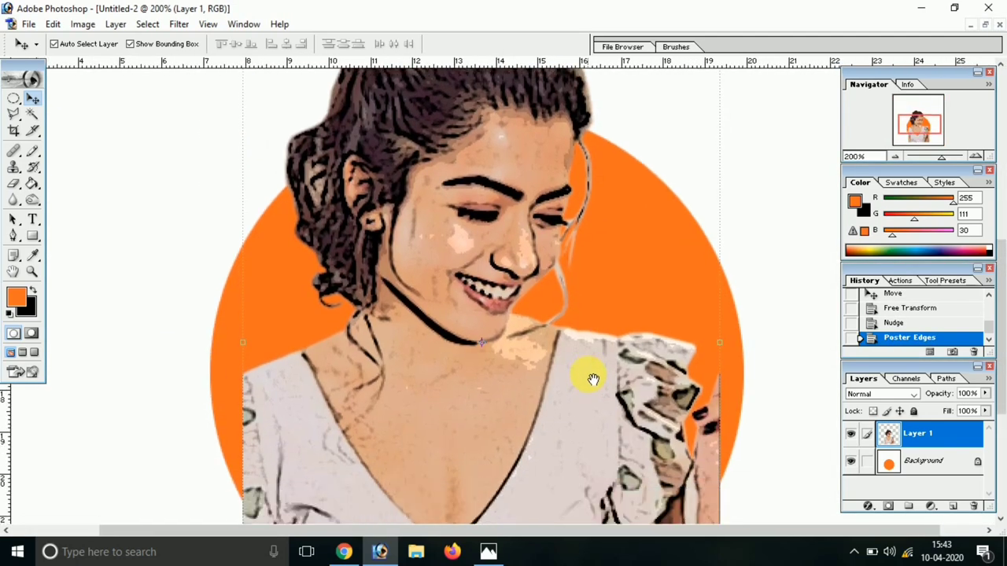
{"action": "left_click", "coordinate": [16, 297]}
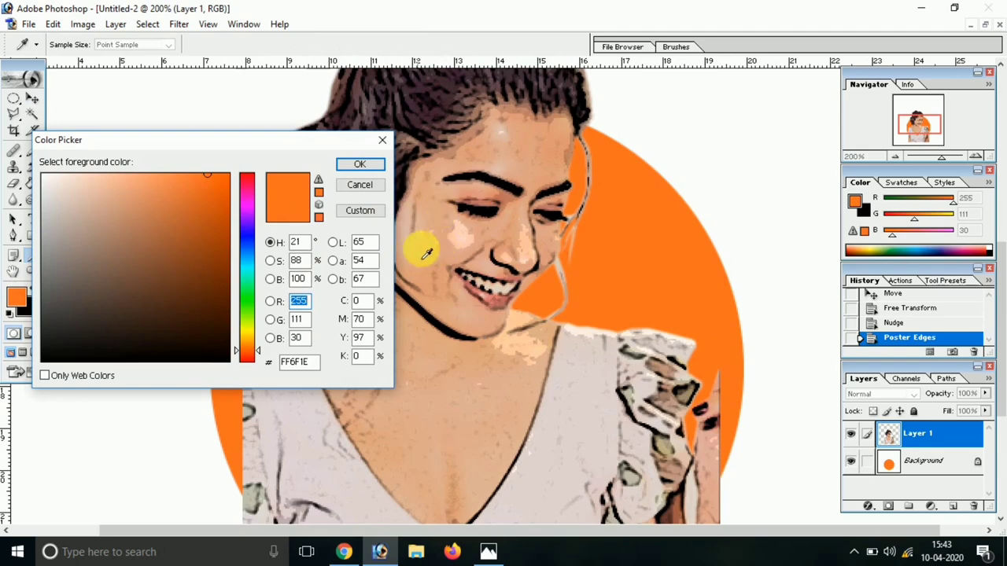
{"action": "left_click", "coordinate": [440, 369]}
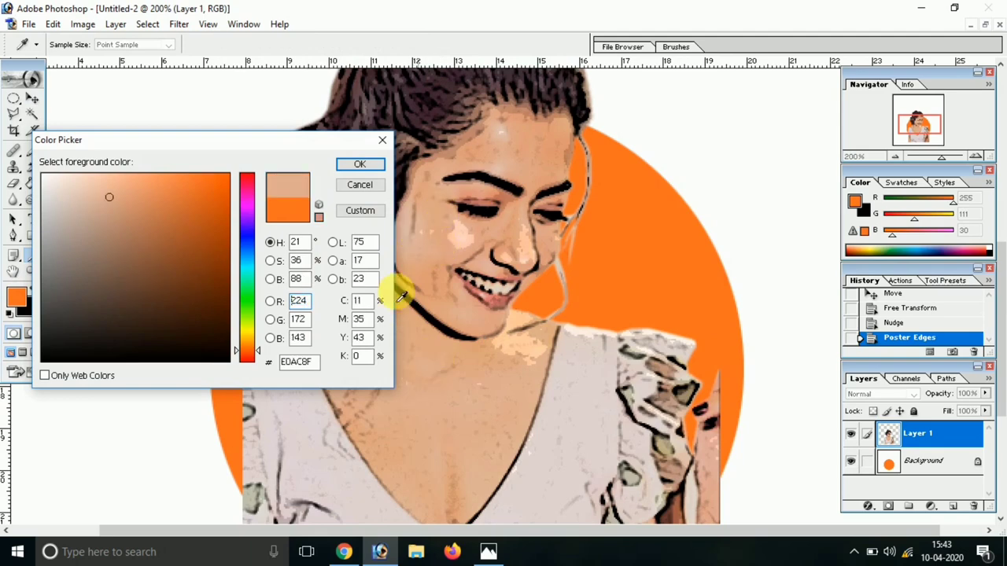
{"action": "left_click", "coordinate": [359, 164]}
{"action": "left_click", "coordinate": [36, 153]}
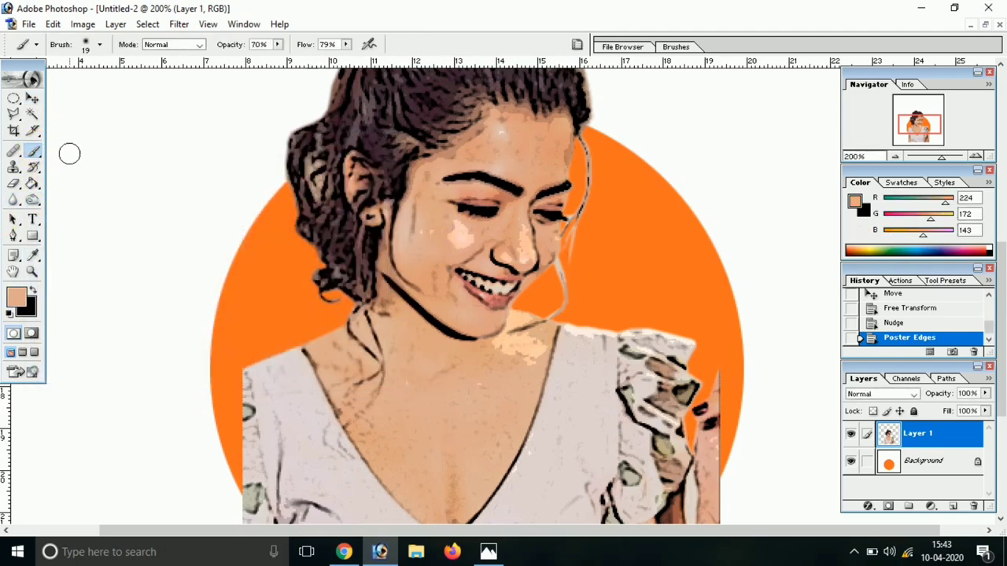
{"action": "left_click", "coordinate": [346, 45]}
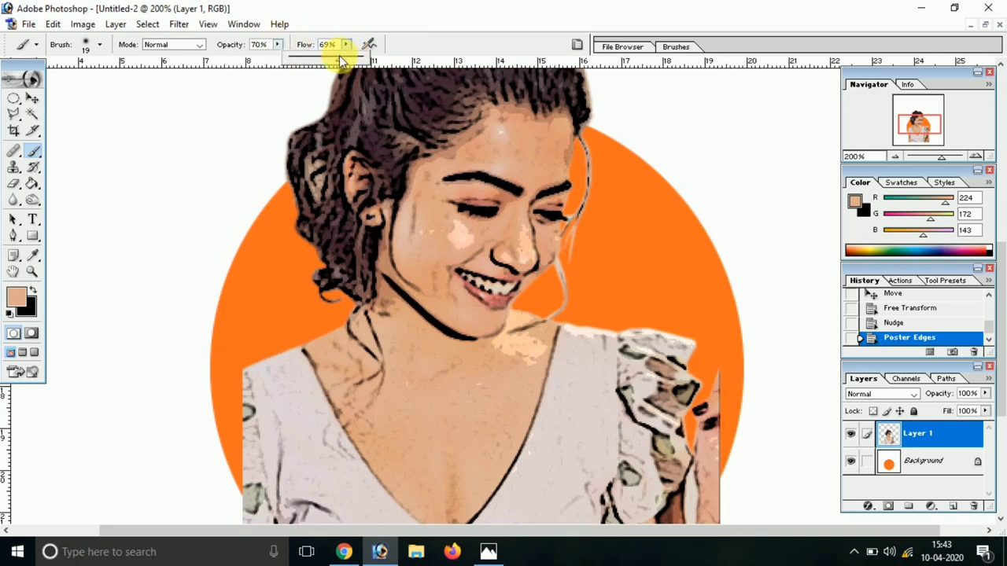
{"action": "left_click", "coordinate": [440, 45]}
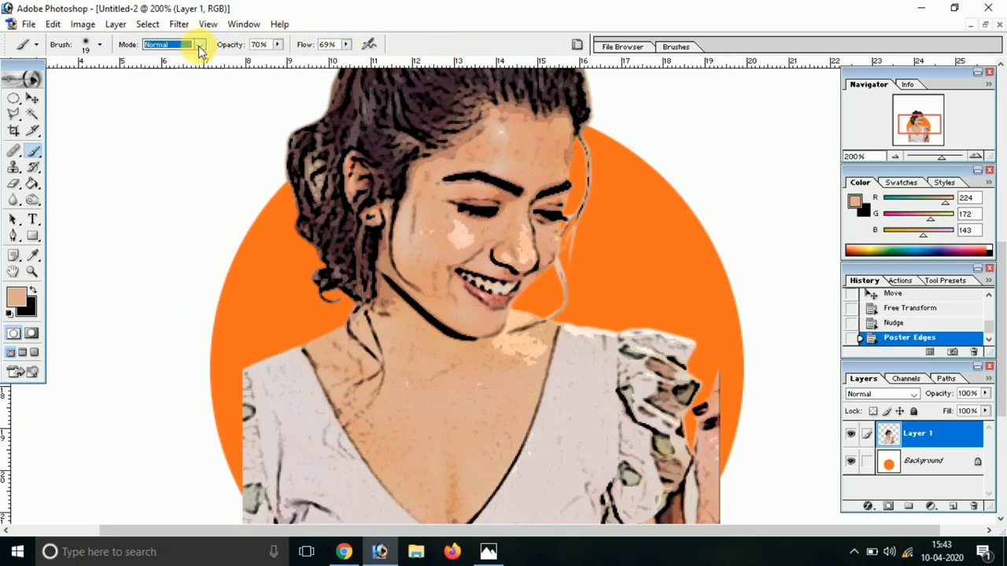
Brush peach over the bright patches on the neck, forehead, cheeks and beside the nose
{"action": "left_click_drag", "start_coordinate": [421, 426], "coordinate": [436, 399]}
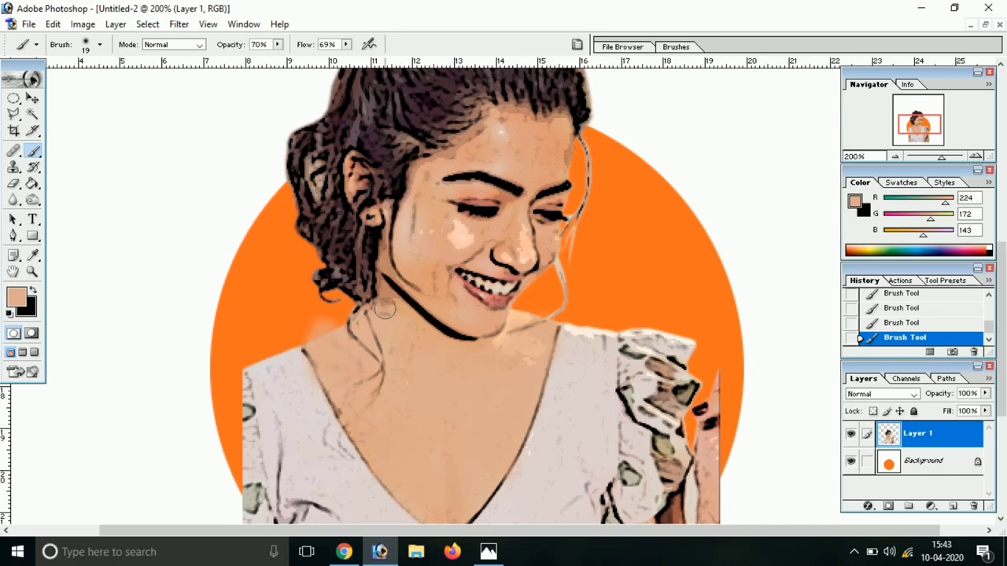
{"action": "scroll", "coordinate": [388, 322], "scroll_direction": "up", "scroll_amount": 1}
{"action": "scroll", "coordinate": [508, 197], "scroll_direction": "up", "scroll_amount": 1}
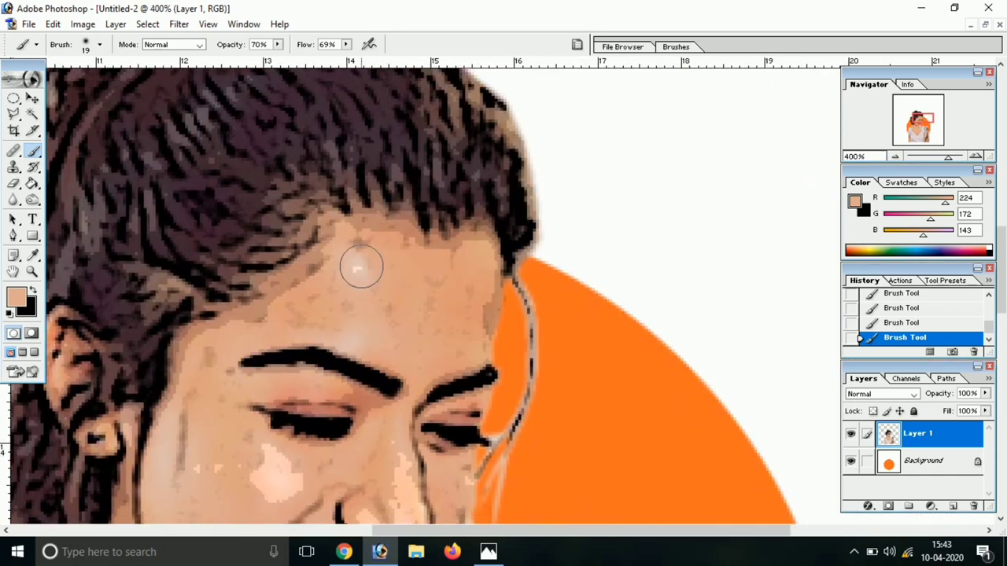
{"action": "left_click_drag", "start_coordinate": [441, 299], "coordinate": [477, 303]}
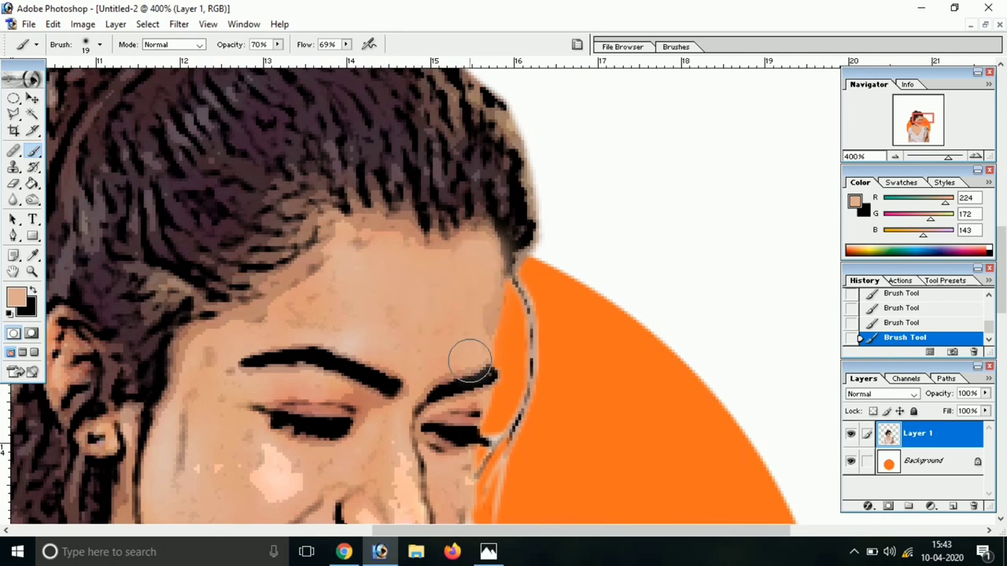
{"action": "left_click_drag", "start_coordinate": [217, 352], "coordinate": [333, 218]}
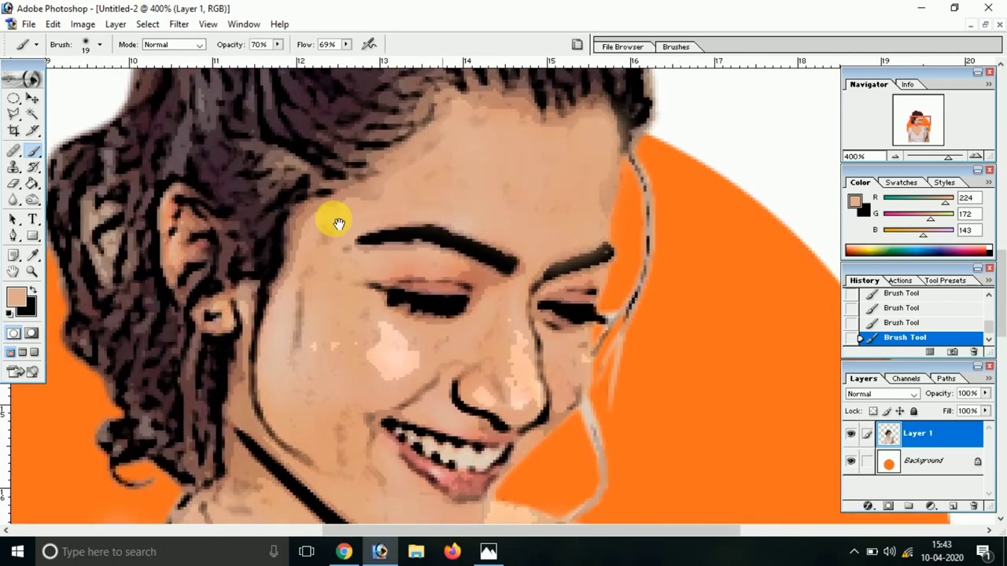
{"action": "mouse_move", "coordinate": [360, 334]}
{"action": "left_mouse_down"}
{"action": "mouse_move", "coordinate": [427, 336]}
{"action": "mouse_move", "coordinate": [499, 288]}
{"action": "mouse_move", "coordinate": [484, 311]}
{"action": "left_mouse_up"}
{"action": "left_click_drag", "start_coordinate": [556, 368], "coordinate": [449, 333]}
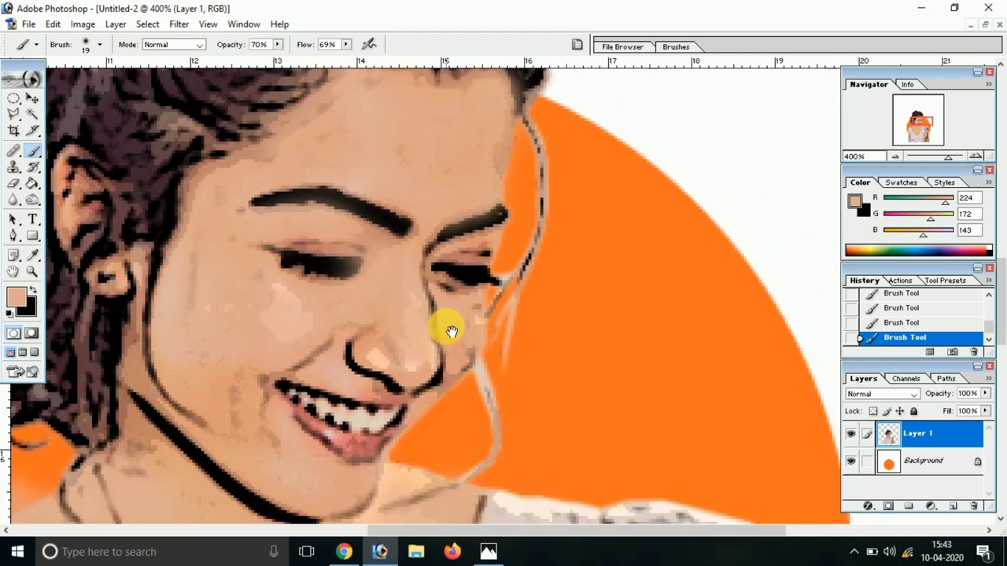
{"action": "left_click_drag", "start_coordinate": [361, 316], "coordinate": [229, 385]}
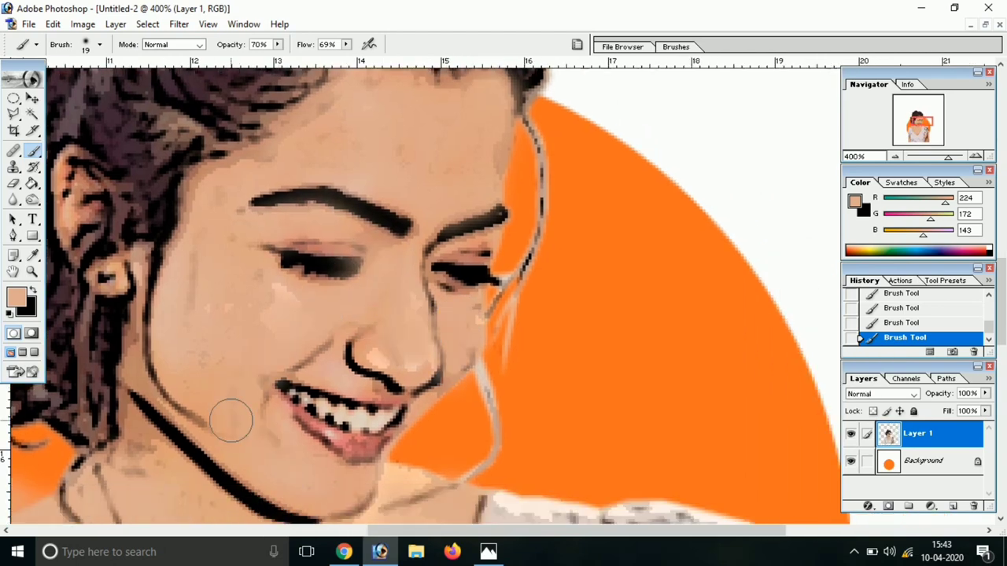
{"action": "left_click_drag", "start_coordinate": [295, 489], "coordinate": [220, 261]}
{"action": "left_click_drag", "start_coordinate": [97, 300], "coordinate": [301, 270]}
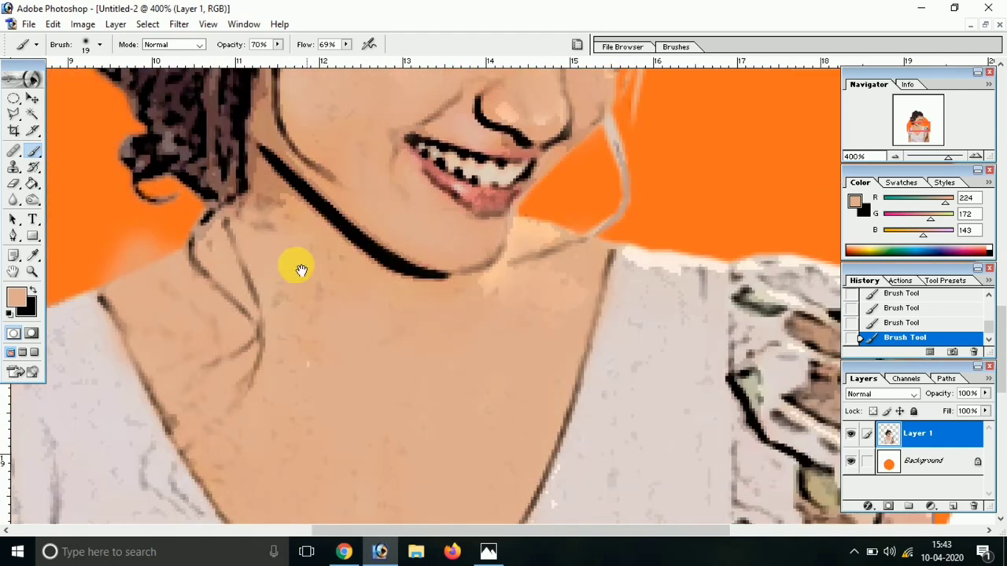
{"action": "left_click_drag", "start_coordinate": [268, 203], "coordinate": [299, 315]}
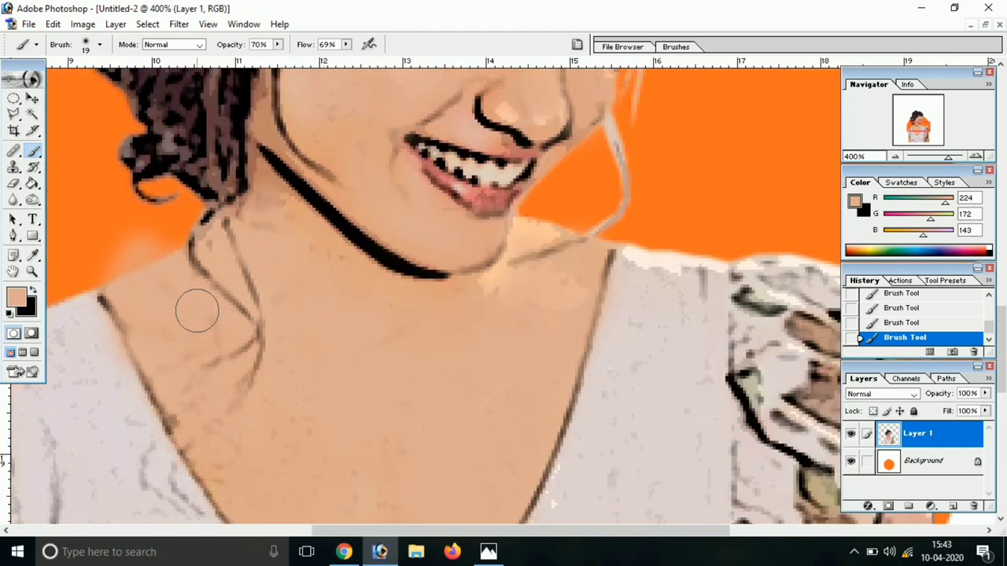
{"action": "left_click", "coordinate": [418, 420], "text": "ctrl+alt"}
Zoom out to the whole portrait, nudge it down, and lower Layer 1 to 65% opacity
{"action": "left_click", "coordinate": [449, 357], "text": "ctrl+alt"}
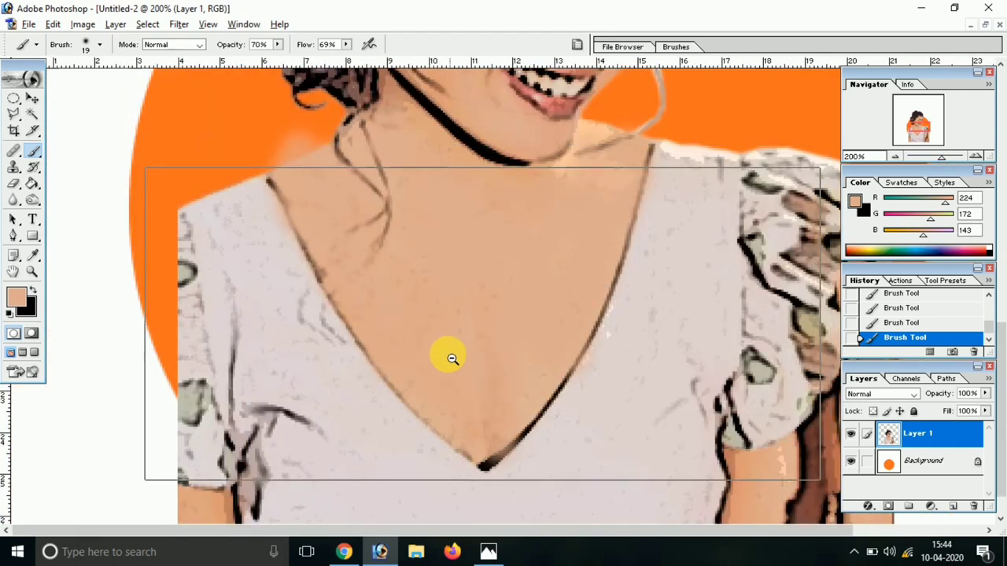
{"action": "left_click", "coordinate": [485, 360], "text": "ctrl+alt"}
{"action": "left_click", "coordinate": [565, 371], "text": "ctrl"}
{"action": "left_click", "coordinate": [530, 344], "text": "ctrl+alt"}
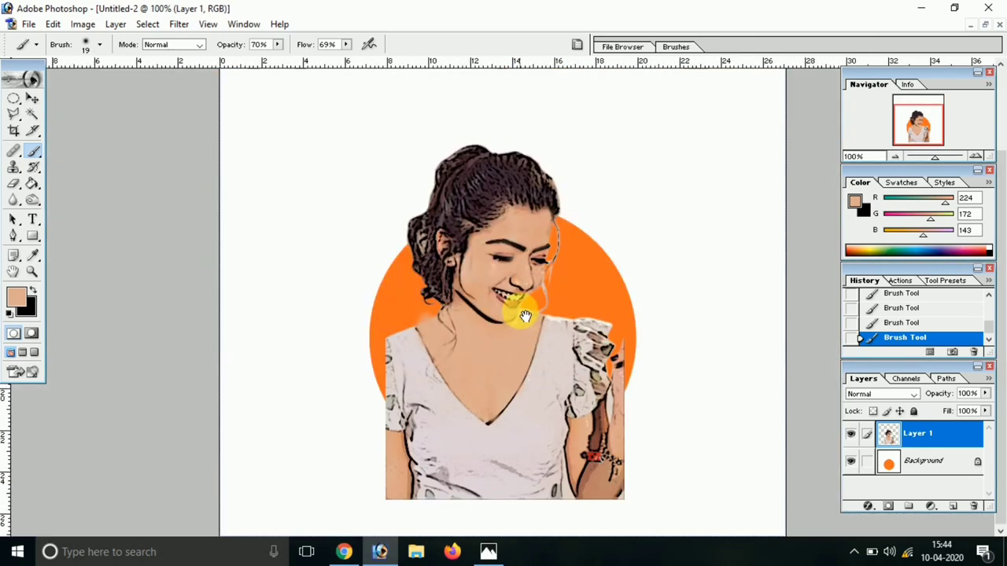
{"action": "left_click_drag", "start_coordinate": [521, 314], "coordinate": [521, 330]}
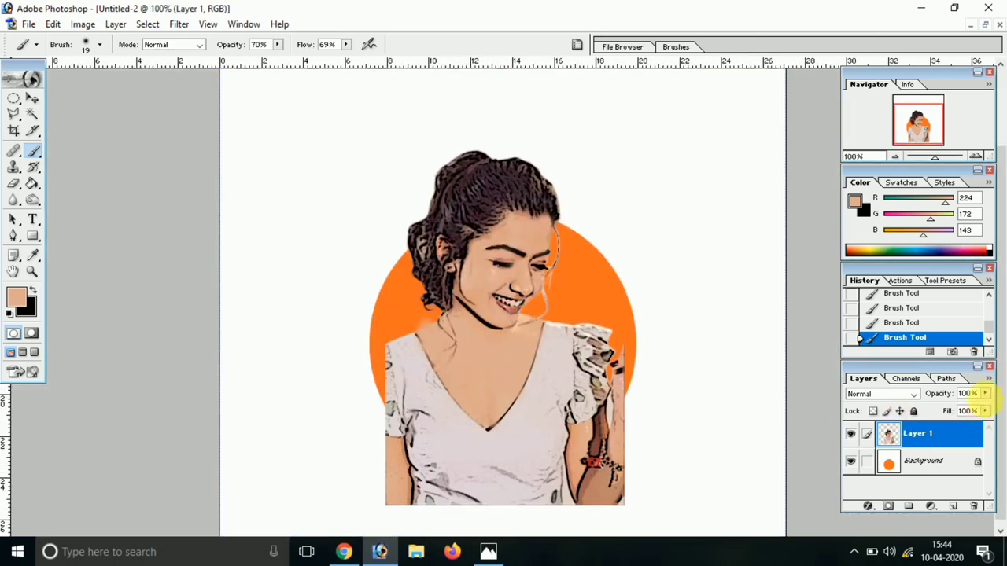
{"action": "left_click", "coordinate": [985, 394]}
{"action": "left_click_drag", "start_coordinate": [951, 404], "coordinate": [960, 403]}
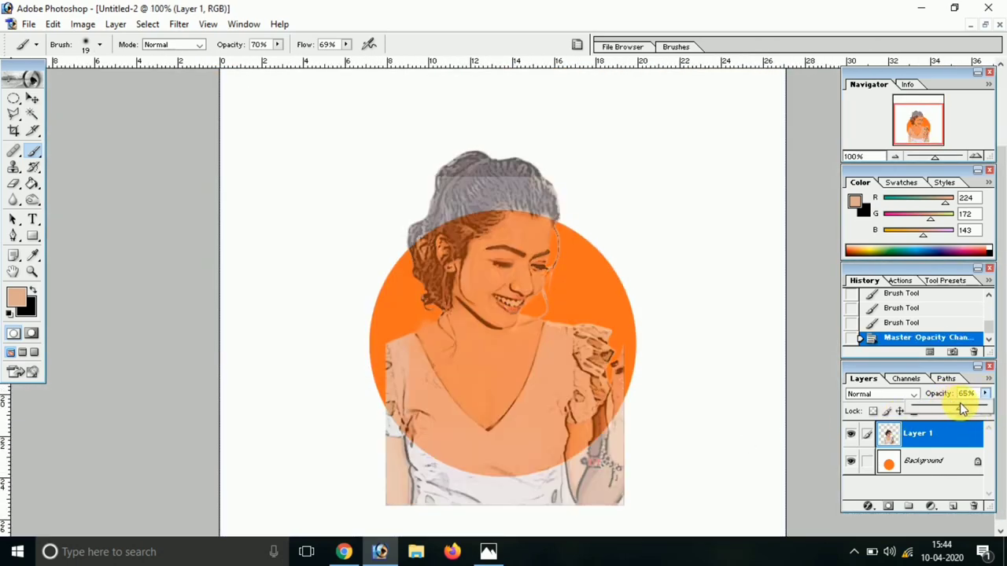
{"action": "left_click", "coordinate": [13, 114]}
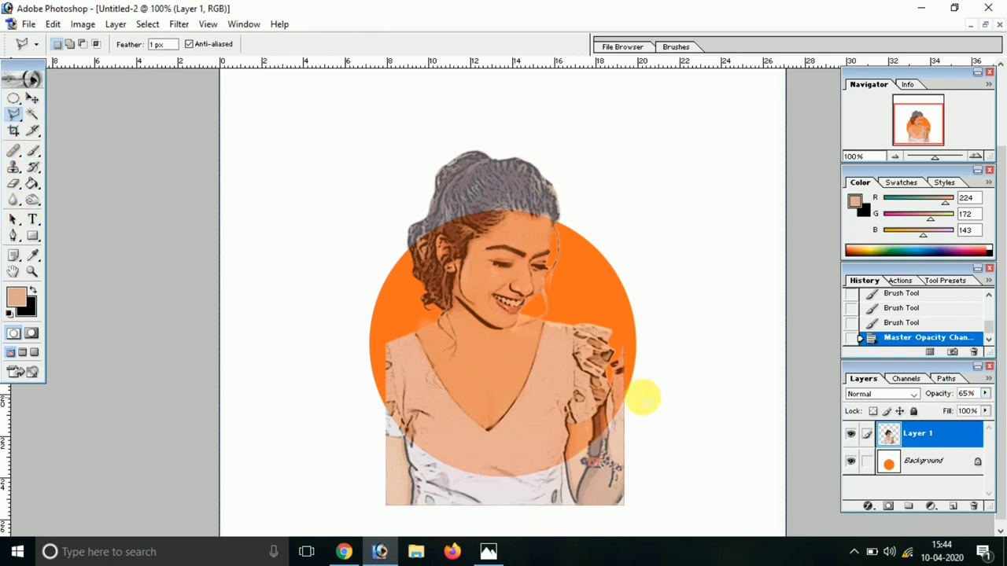
Start a polygonal outline below the portrait, tracing up along the circle's left edge
{"action": "left_click", "coordinate": [659, 381]}
{"action": "left_click", "coordinate": [670, 503]}
{"action": "left_click", "coordinate": [609, 520]}
{"action": "left_click", "coordinate": [347, 524]}
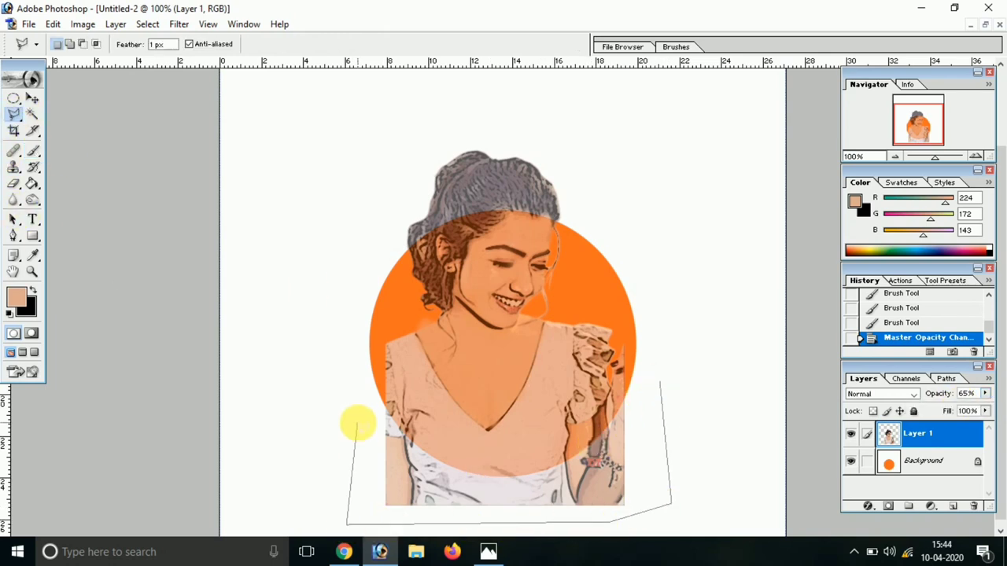
{"action": "left_click", "coordinate": [356, 420]}
{"action": "left_click", "coordinate": [391, 408]}
{"action": "left_click", "coordinate": [390, 408]}
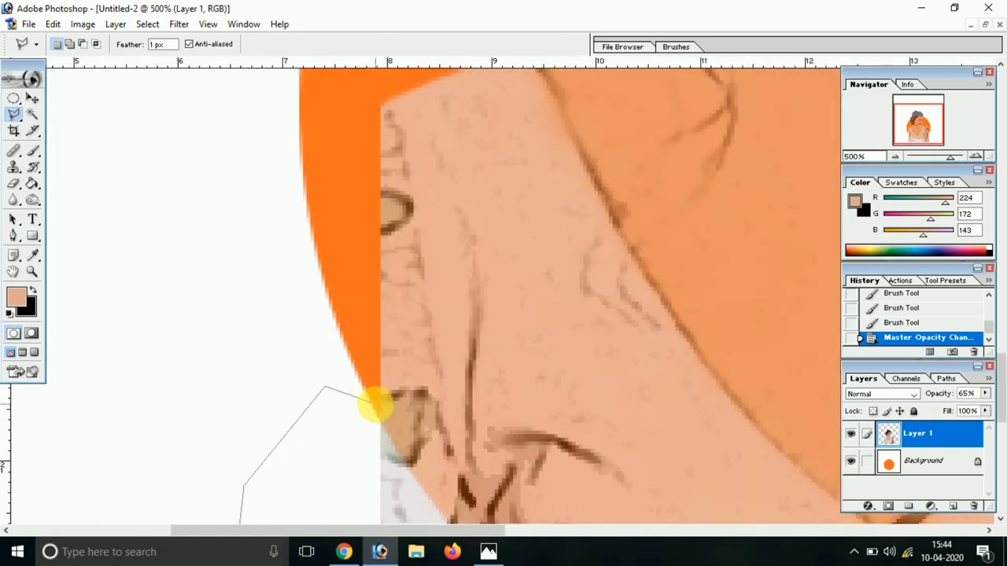
{"action": "scroll", "coordinate": [431, 493], "scroll_direction": "down", "scroll_amount": 5}
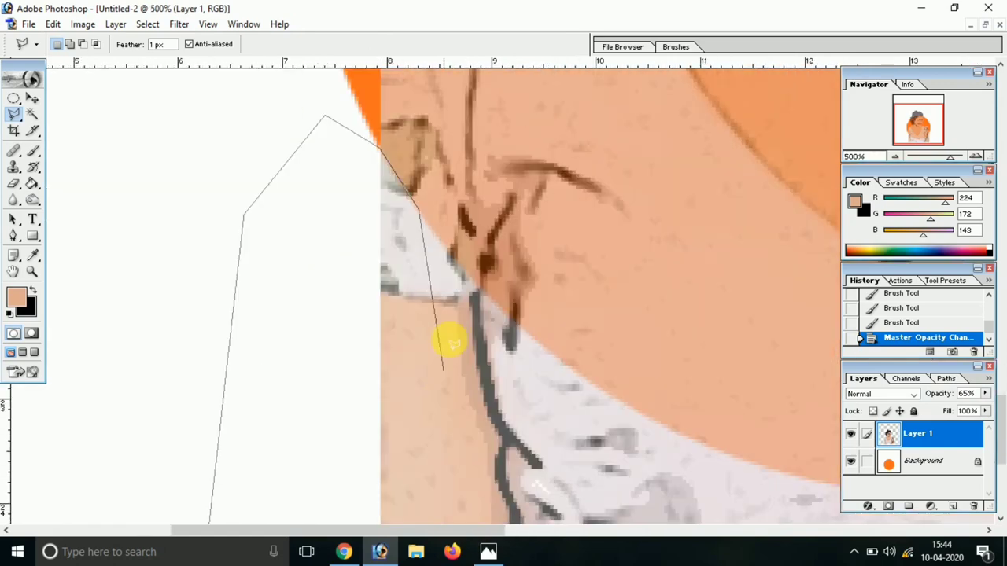
{"action": "left_click", "coordinate": [472, 281]}
{"action": "left_click", "coordinate": [558, 349]}
{"action": "left_click", "coordinate": [680, 435]}
Continue the outline along the circle's bottom curve and right edge, closing it around the overhang
{"action": "left_click_drag", "start_coordinate": [679, 438], "coordinate": [173, 302]}
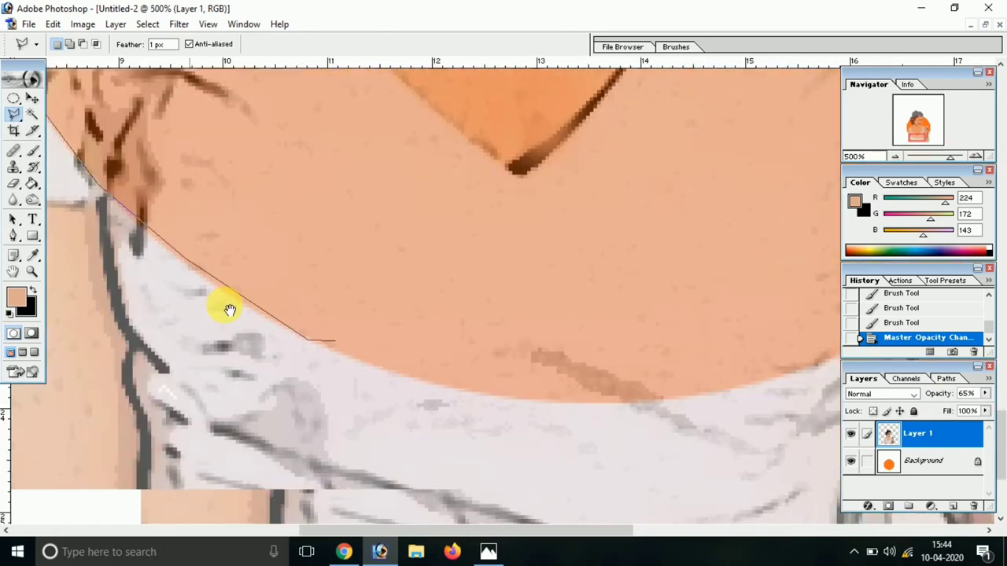
{"action": "left_click", "coordinate": [418, 356]}
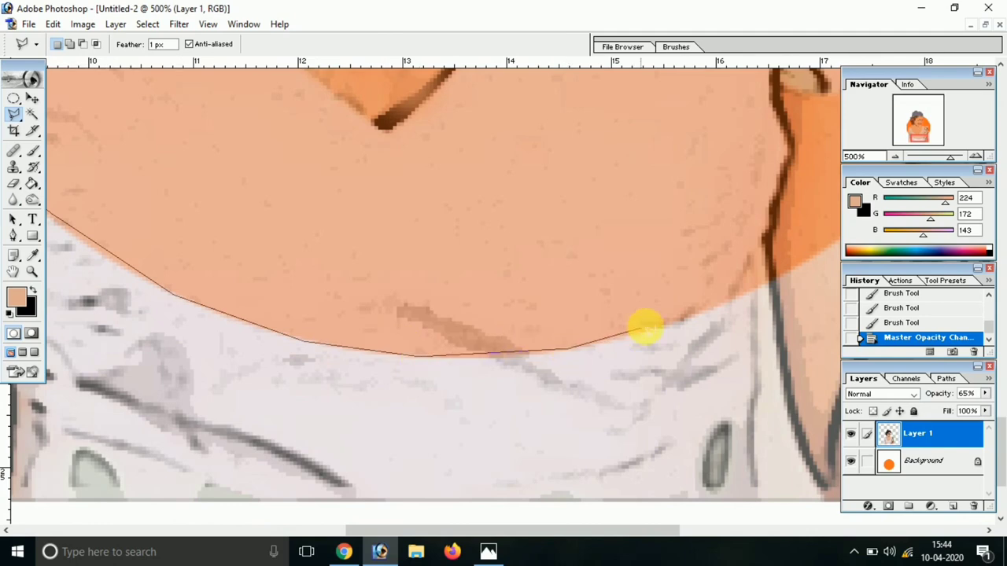
{"action": "left_click_drag", "start_coordinate": [765, 295], "coordinate": [387, 409]}
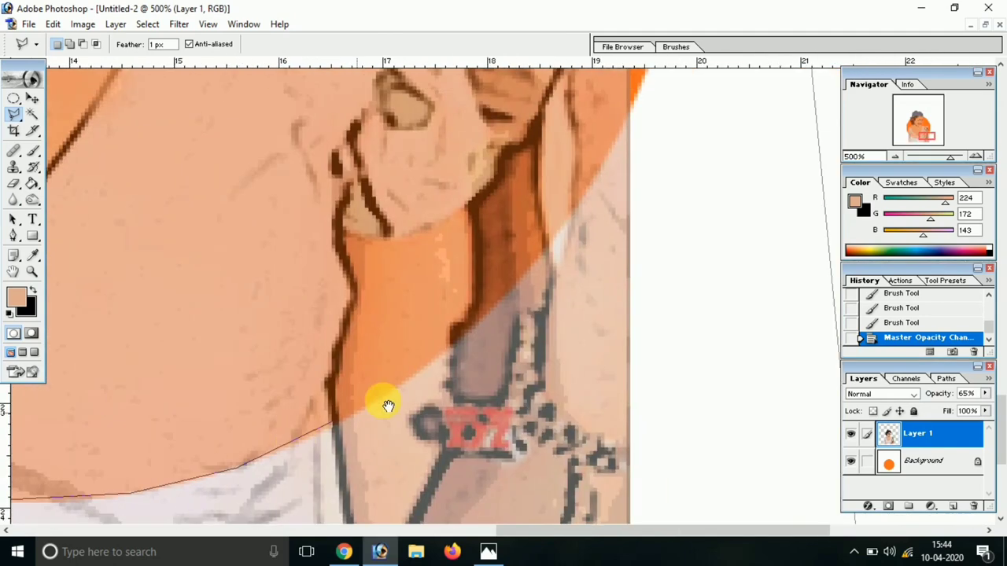
{"action": "left_click", "coordinate": [450, 349]}
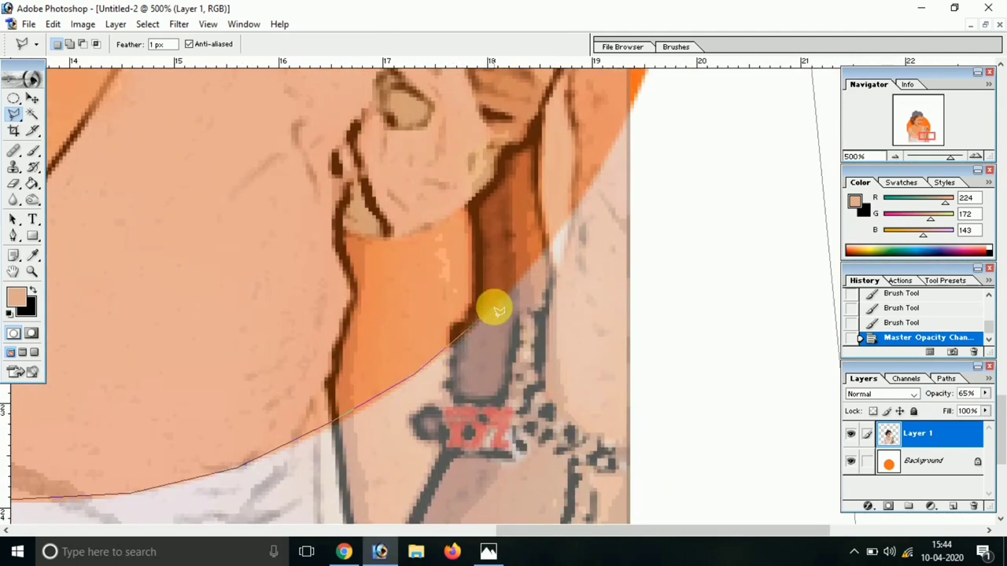
{"action": "left_click_drag", "start_coordinate": [496, 311], "coordinate": [456, 382]}
{"action": "left_click", "coordinate": [464, 362]}
{"action": "left_click", "coordinate": [507, 292]}
{"action": "left_click", "coordinate": [543, 228]}
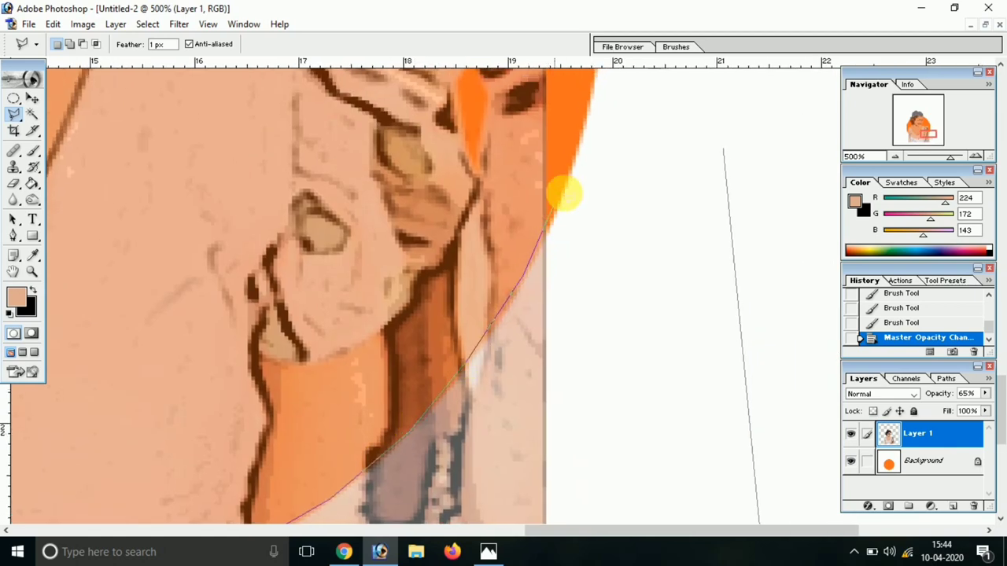
{"action": "left_click", "coordinate": [626, 111]}
{"action": "left_click", "coordinate": [722, 146]}
Delete the overhang below the circle, deselect, and zoom back out to the whole portrait
{"action": "key", "text": "Delete"}
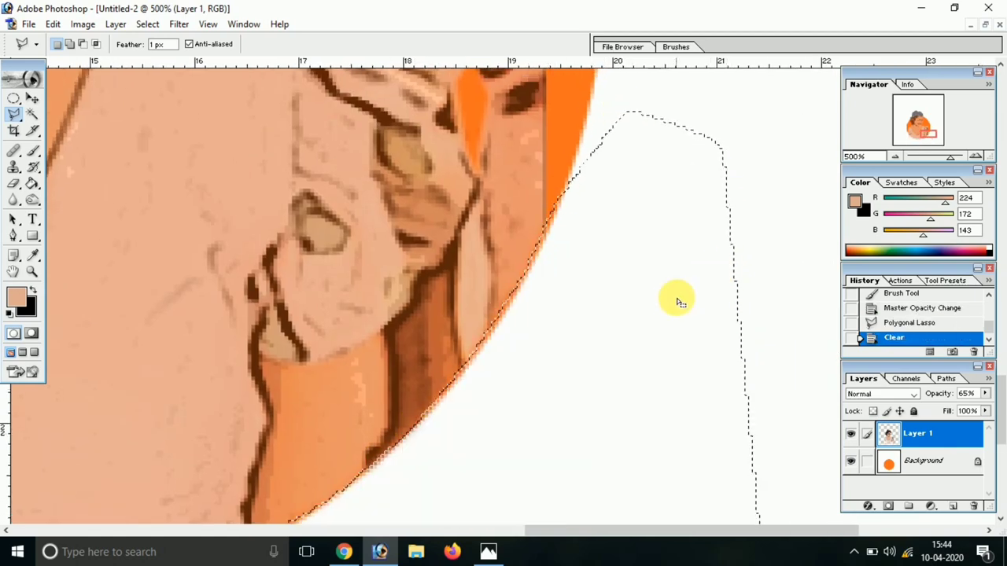
{"action": "key", "text": "ctrl+d"}
{"action": "left_click", "coordinate": [624, 331], "text": "alt"}
{"action": "left_click", "coordinate": [438, 291], "text": "alt"}
{"action": "left_click", "coordinate": [557, 320], "text": "alt"}
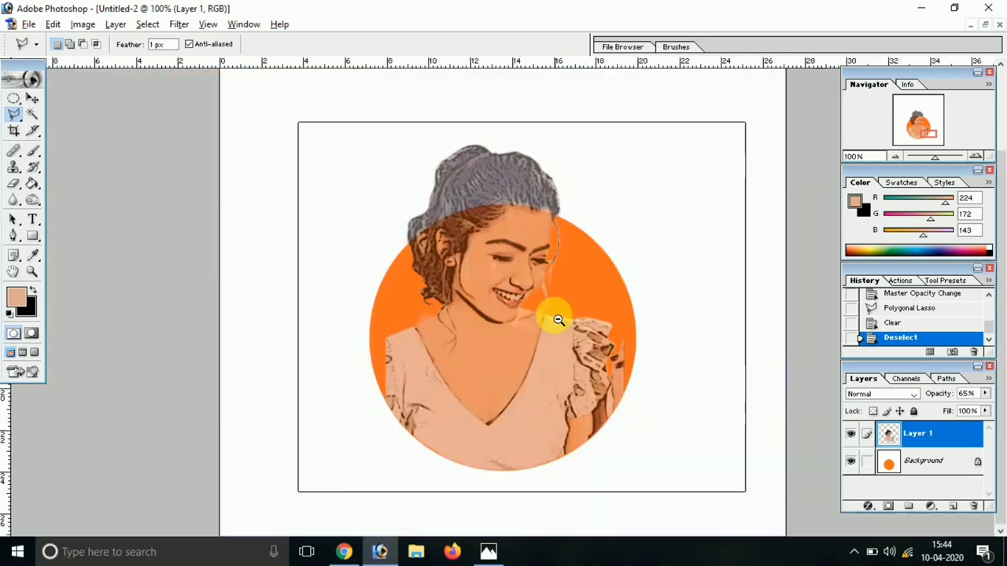
{"action": "left_click", "coordinate": [559, 328]}
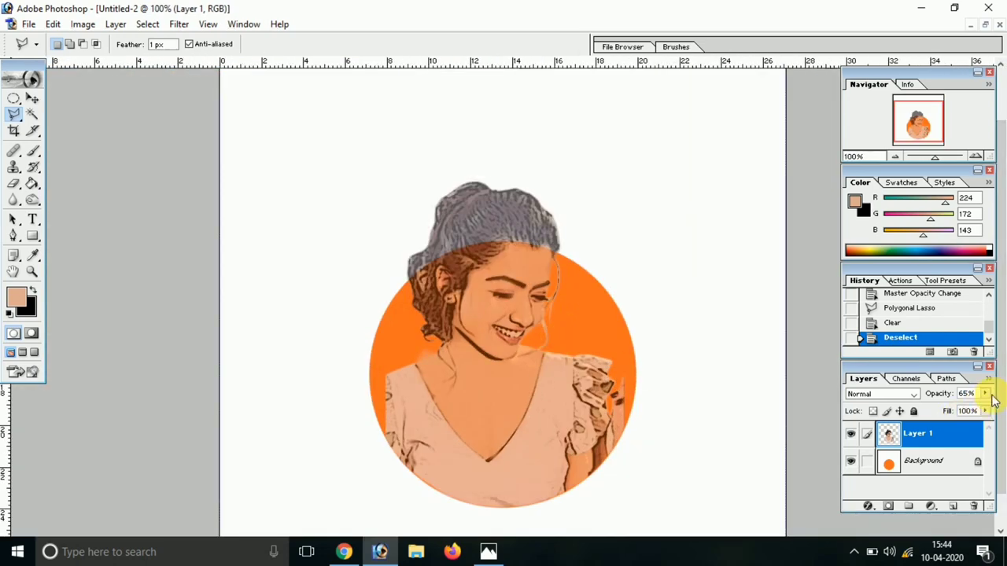
Return Layer 1 to 100% opacity and dismiss the online services window
{"action": "left_click_drag", "start_coordinate": [989, 410], "coordinate": [991, 410]}
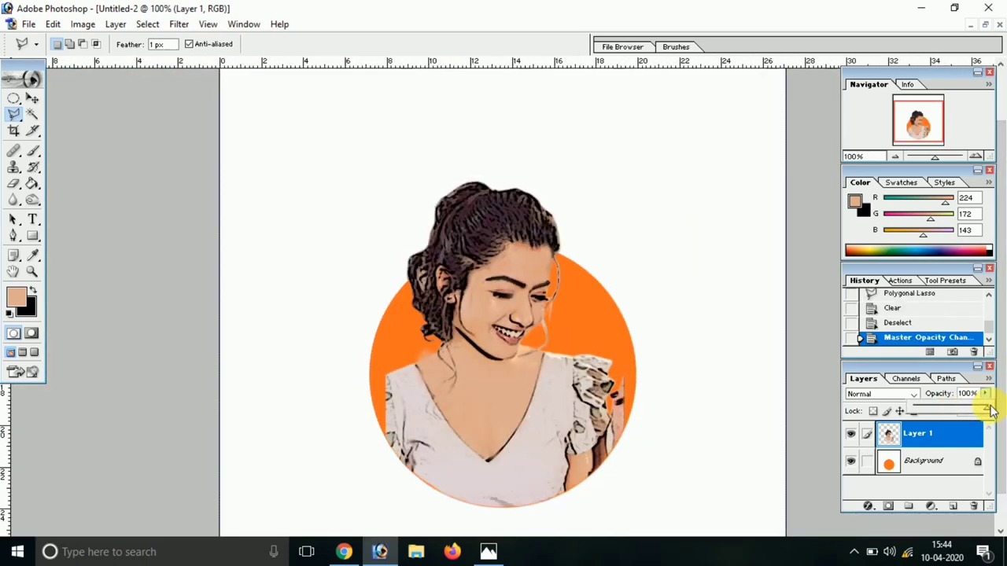
{"action": "left_click", "coordinate": [30, 78]}
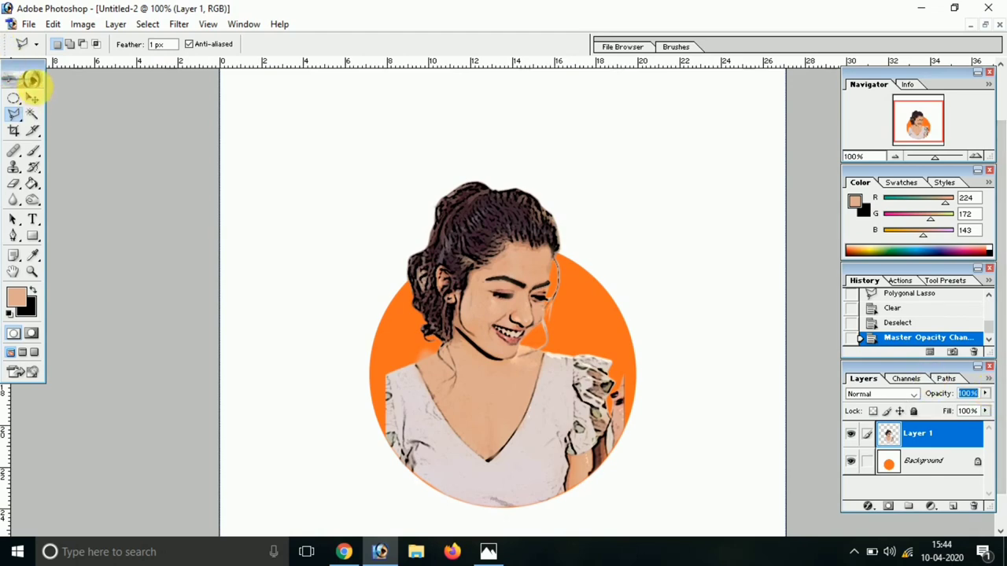
{"action": "left_click", "coordinate": [581, 346]}
{"action": "left_click", "coordinate": [31, 98]}
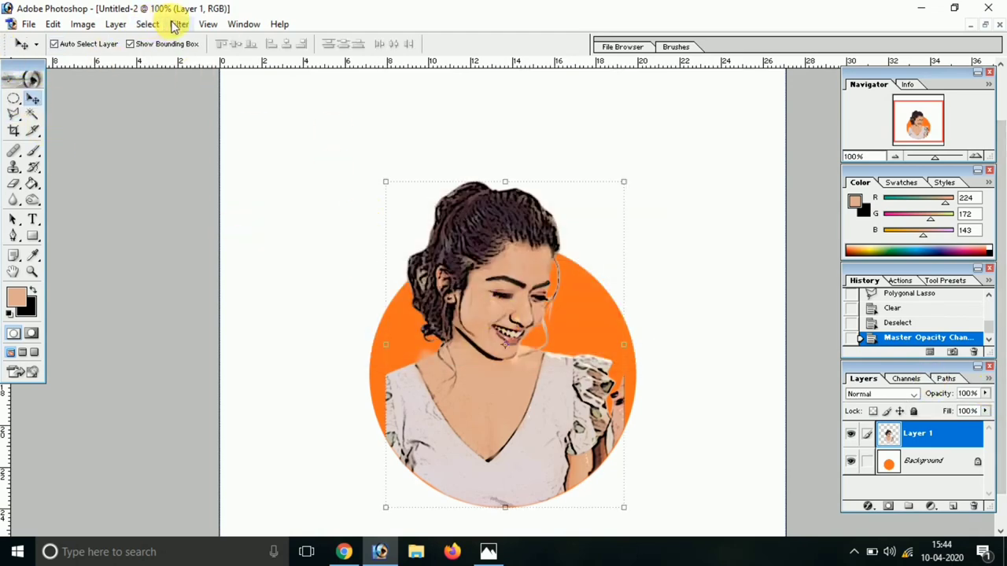
Apply a Brightness/Contrast adjustment with contrast +12 and brightness 0
{"action": "left_click", "coordinate": [82, 24]}
{"action": "mouse_move", "coordinate": [95, 70]}
{"action": "left_click", "coordinate": [288, 162]}
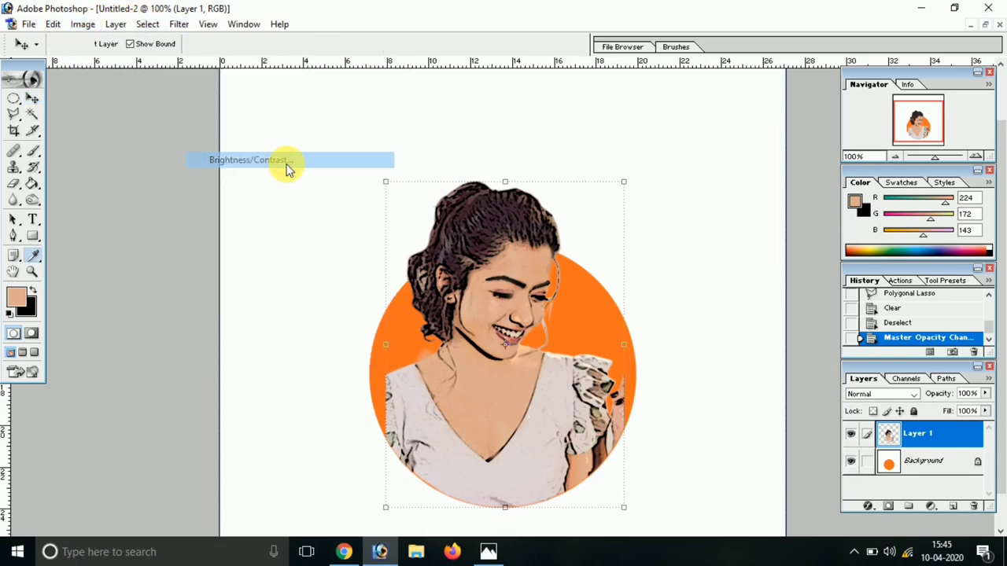
{"action": "left_click_drag", "start_coordinate": [242, 155], "coordinate": [236, 152]}
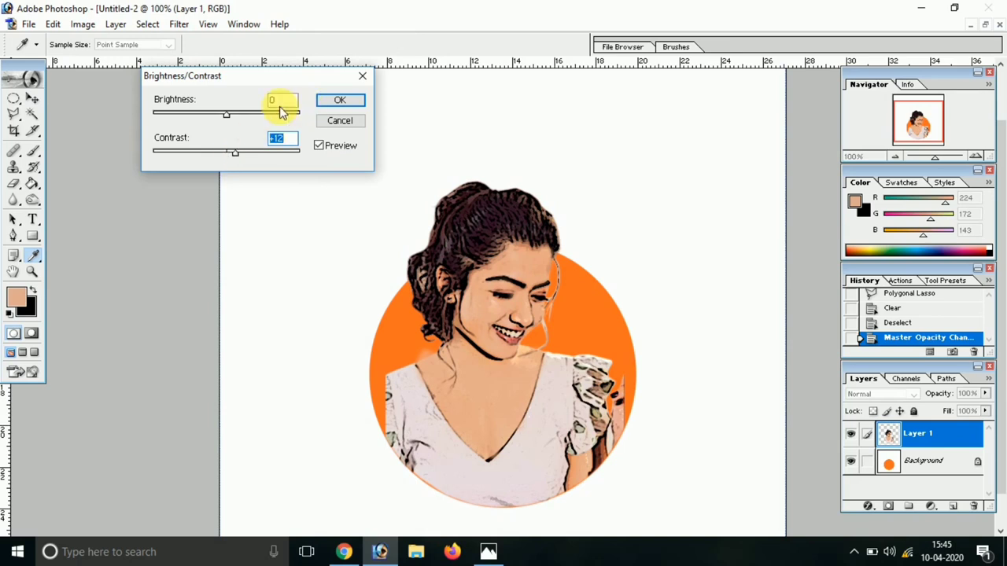
{"action": "left_click_drag", "start_coordinate": [226, 112], "coordinate": [233, 112]}
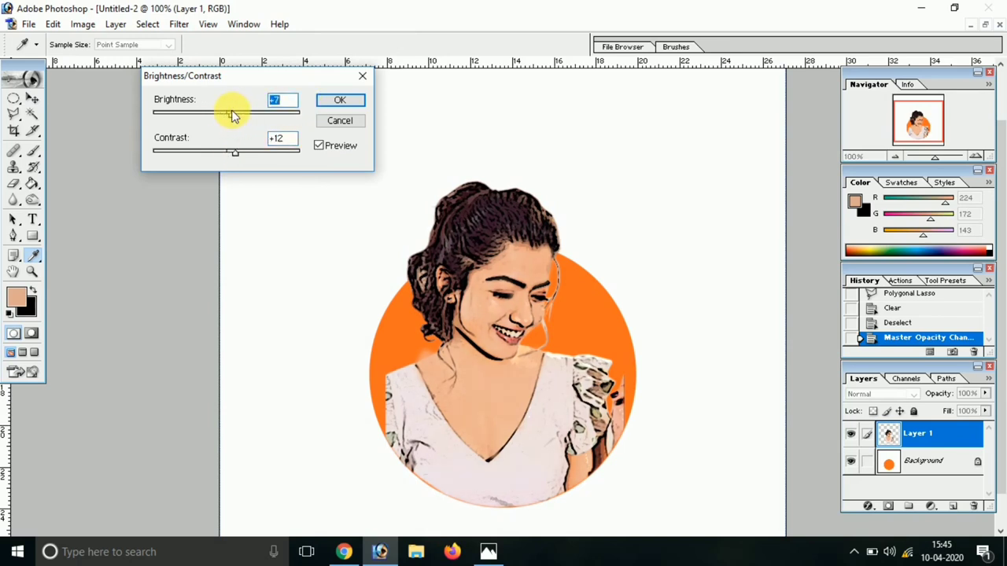
{"action": "type", "text": "0"}
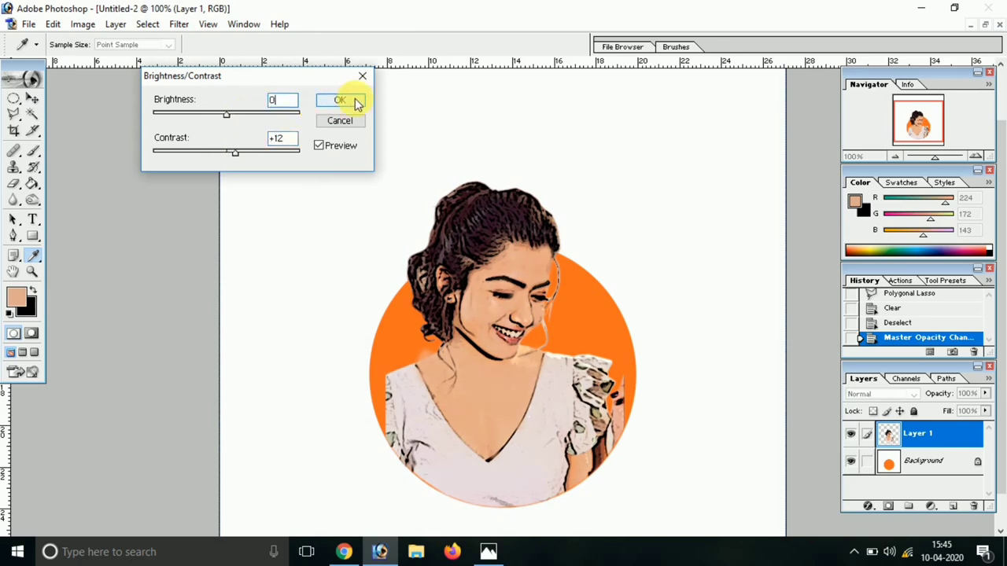
{"action": "left_click", "coordinate": [357, 103]}
Apply Selective Color on Reds: Cyan −42, Magenta −13, Yellow −13, with Black reduced
{"action": "key", "text": "v"}
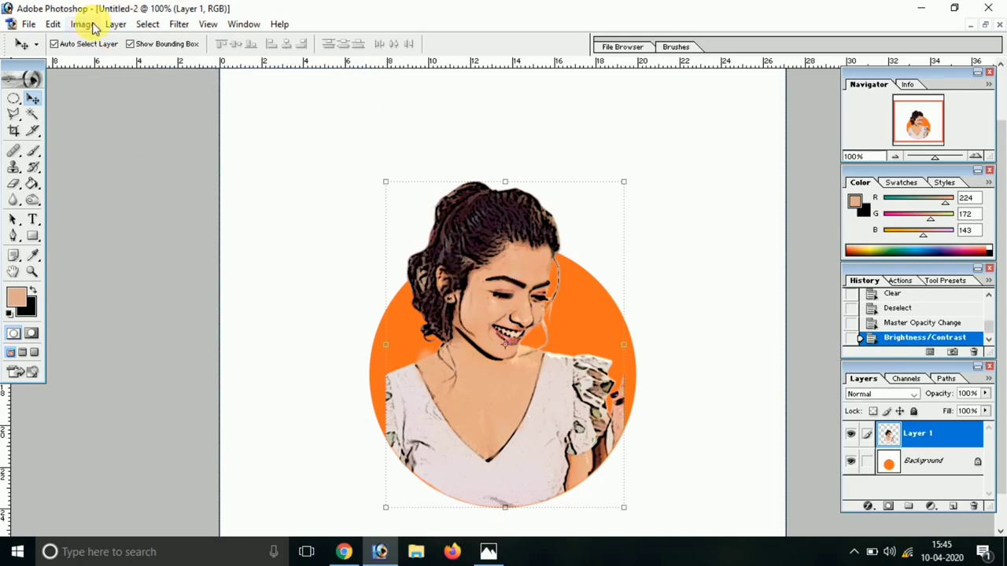
{"action": "left_click", "coordinate": [82, 24]}
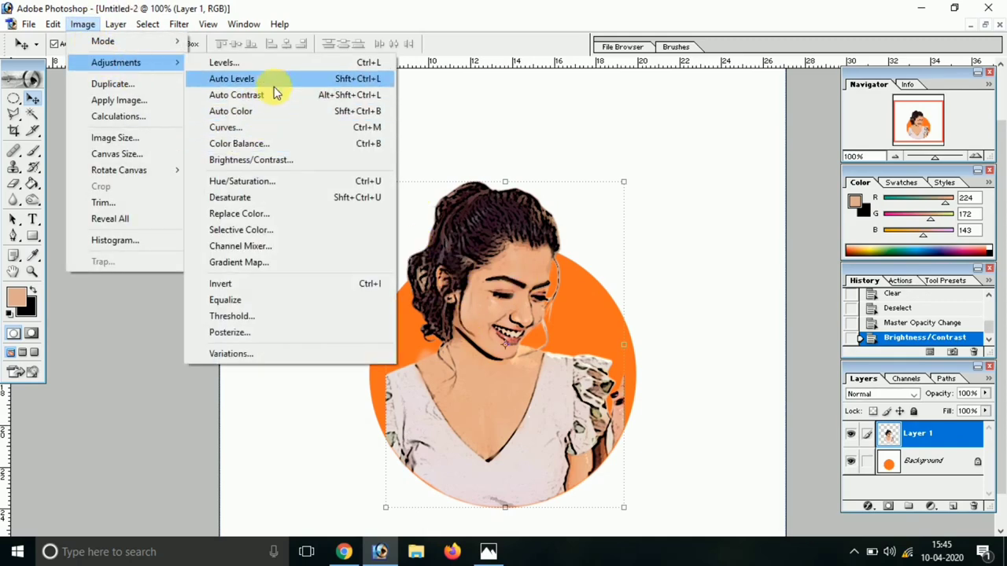
{"action": "left_click", "coordinate": [283, 233]}
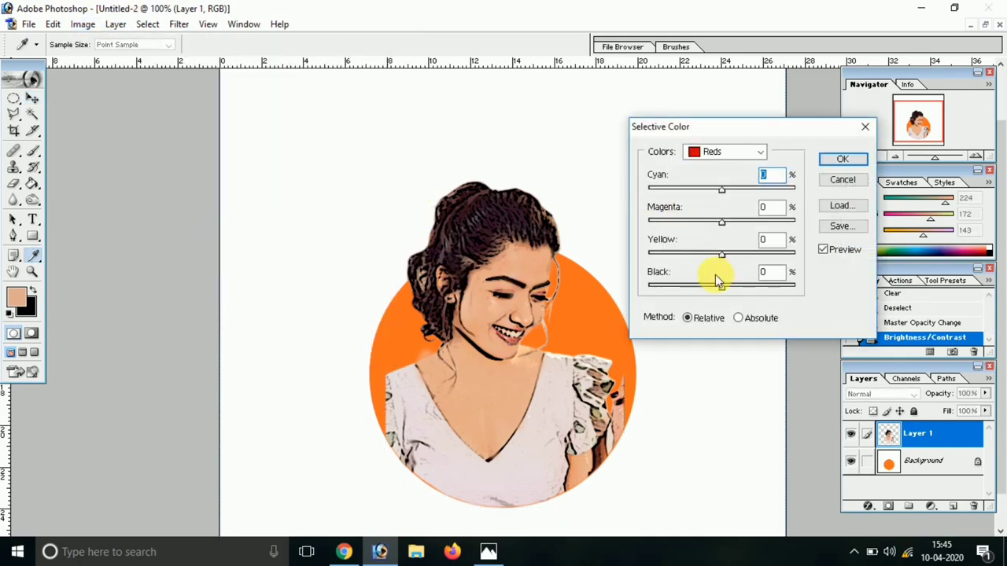
{"action": "left_click_drag", "start_coordinate": [727, 259], "coordinate": [692, 263]}
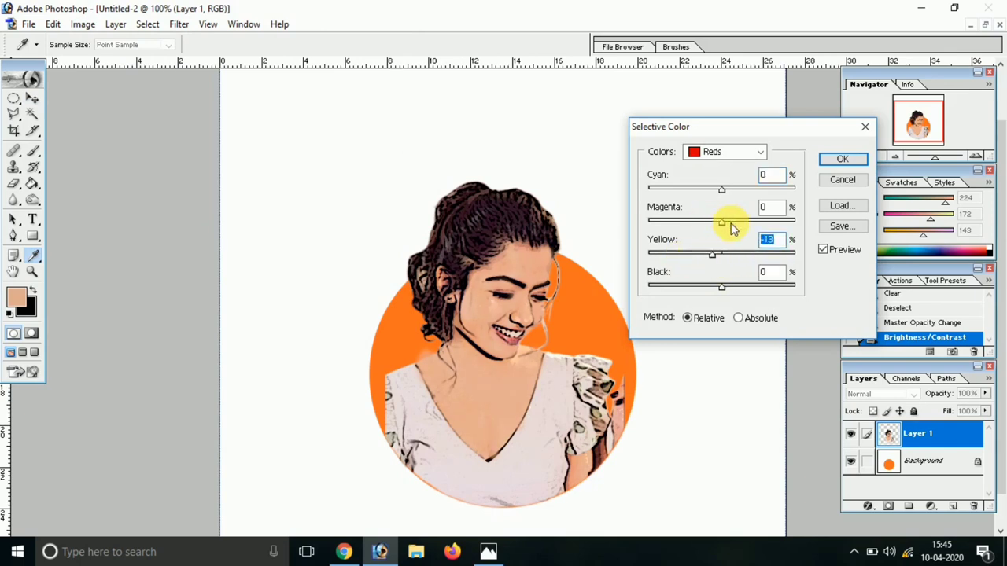
{"action": "mouse_move", "coordinate": [707, 227]}
{"action": "left_mouse_down"}
{"action": "mouse_move", "coordinate": [743, 225]}
{"action": "mouse_move", "coordinate": [714, 230]}
{"action": "left_mouse_up"}
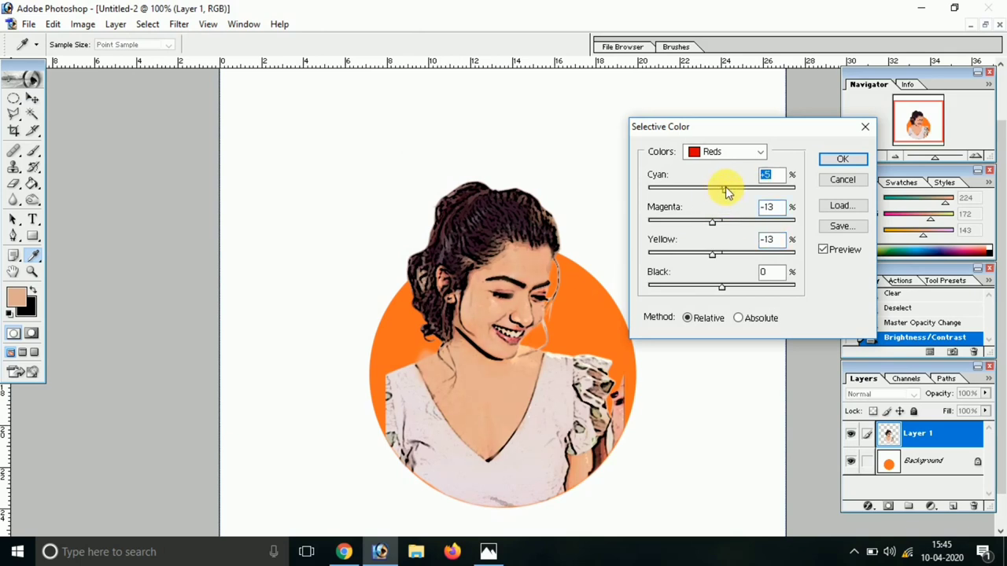
{"action": "mouse_move", "coordinate": [695, 194]}
{"action": "left_mouse_down"}
{"action": "mouse_move", "coordinate": [764, 197]}
{"action": "mouse_move", "coordinate": [650, 198]}
{"action": "left_mouse_up"}
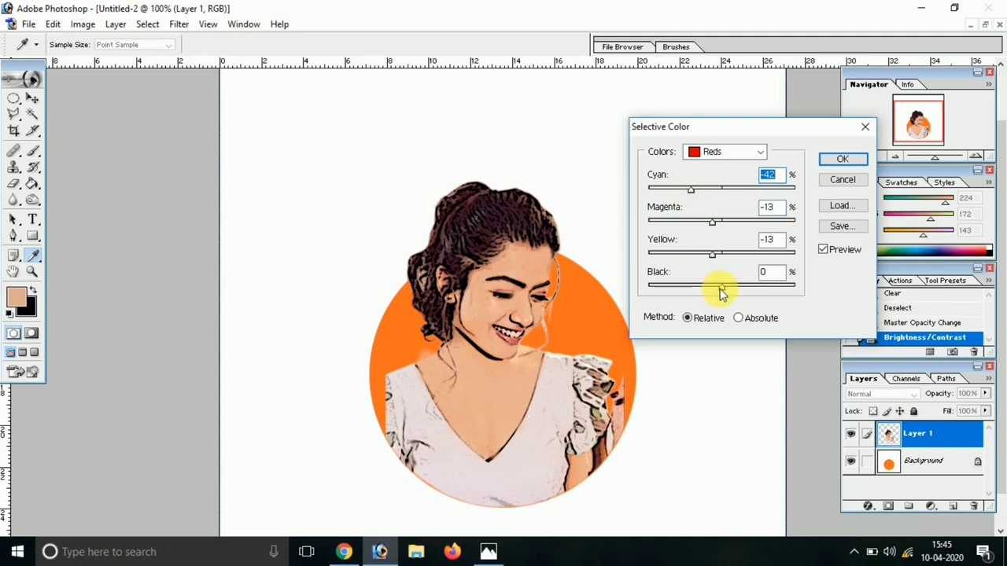
{"action": "mouse_move", "coordinate": [693, 289]}
{"action": "left_mouse_down"}
{"action": "mouse_move", "coordinate": [753, 290]}
{"action": "mouse_move", "coordinate": [662, 291]}
{"action": "left_mouse_up"}
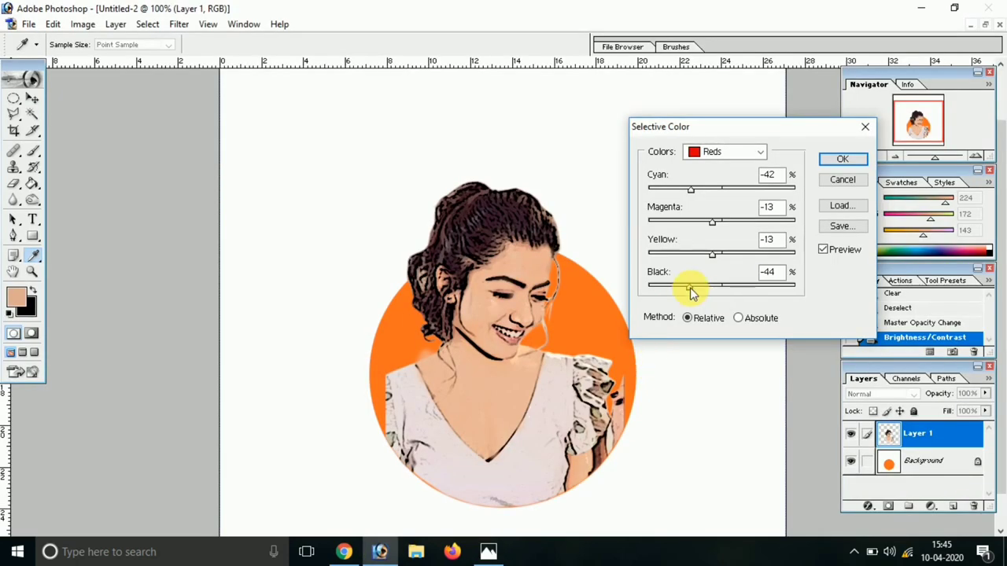
{"action": "left_click_drag", "start_coordinate": [704, 293], "coordinate": [710, 291]}
{"action": "left_click", "coordinate": [837, 171]}
Crop the canvas to a box around the circle, pulling the left edge in closer
{"action": "key", "text": "v"}
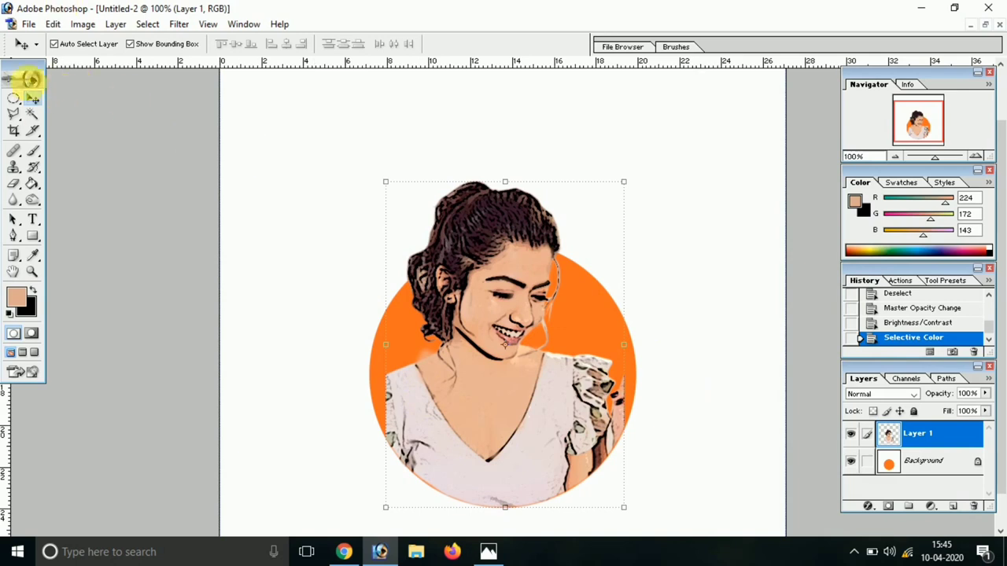
{"action": "left_click", "coordinate": [13, 131]}
{"action": "left_click_drag", "start_coordinate": [309, 153], "coordinate": [677, 509]}
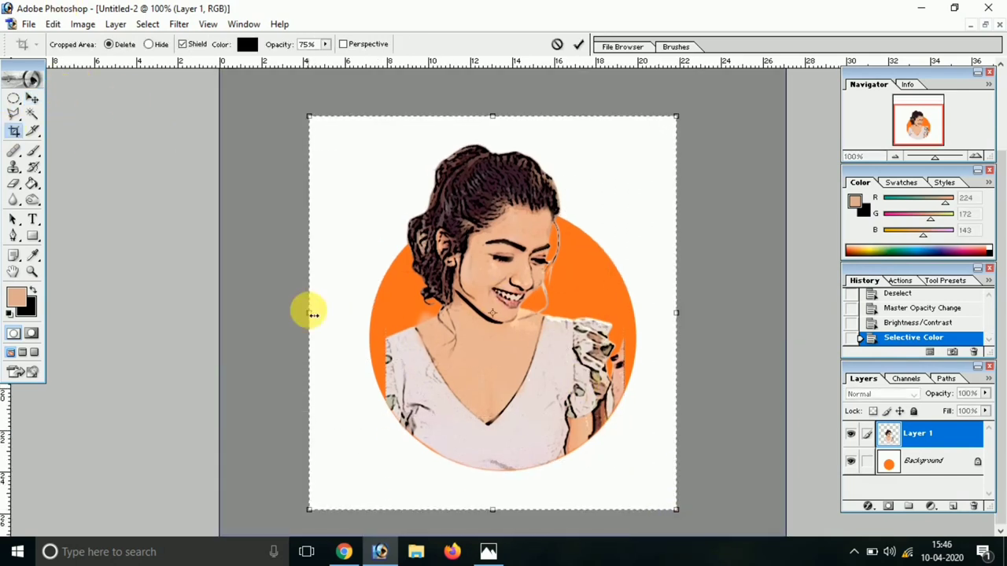
{"action": "left_click_drag", "start_coordinate": [313, 315], "coordinate": [354, 318]}
{"action": "double_click", "coordinate": [424, 322]}
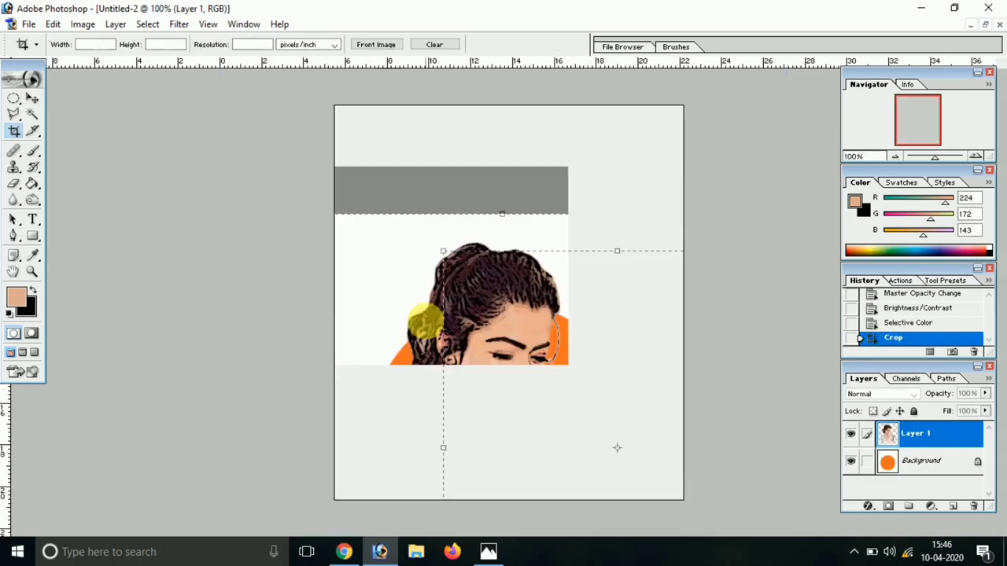
{"action": "left_click", "coordinate": [32, 98]}
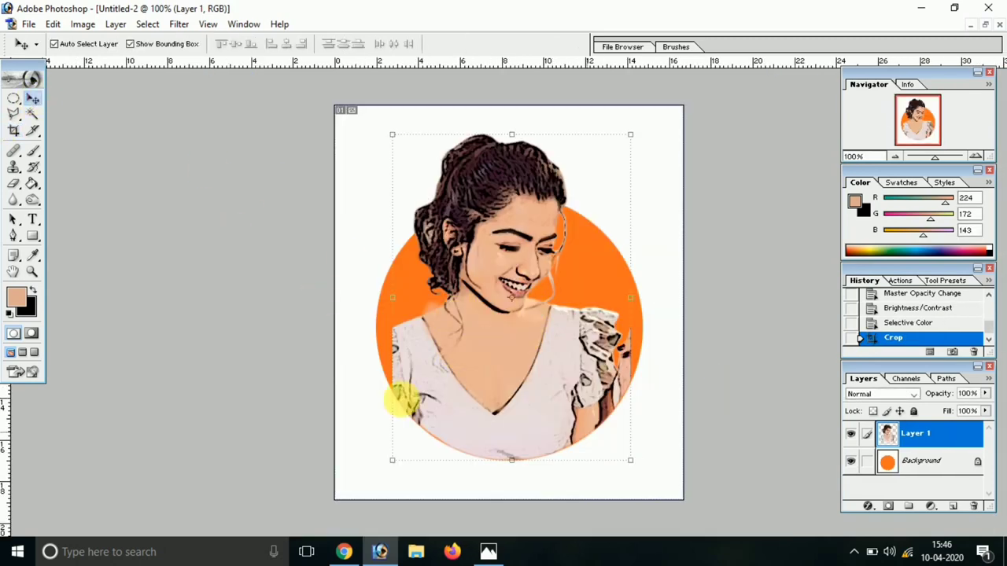